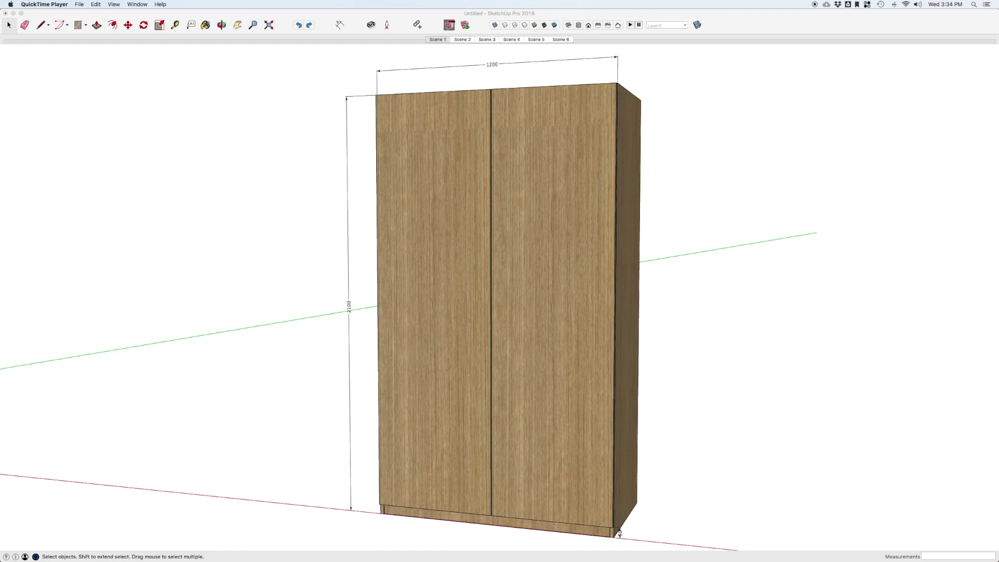
Bring SketchUp forward and select the wardrobe to list its width, depth, height and shutter options.
left_click(721, 268)
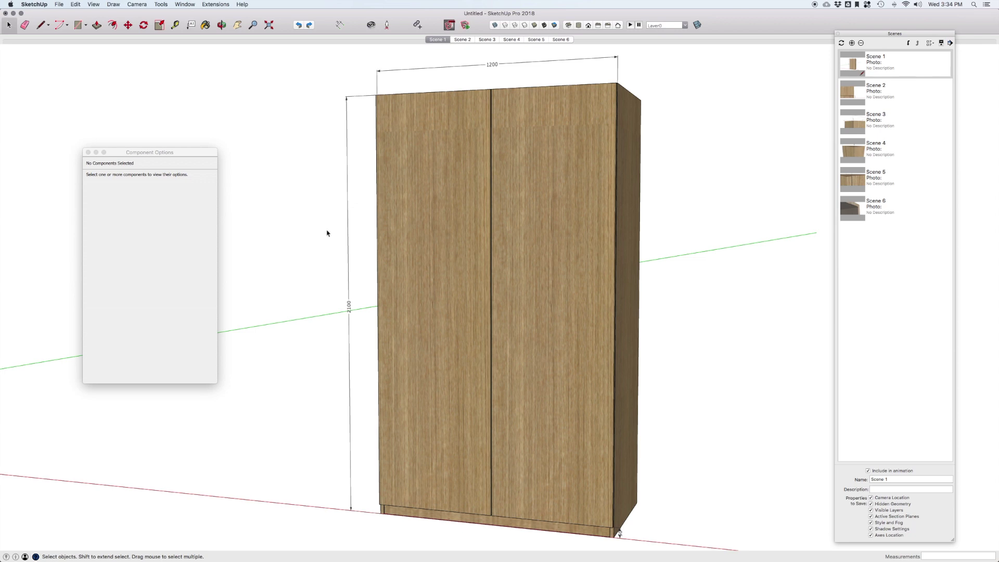
left_click(457, 225)
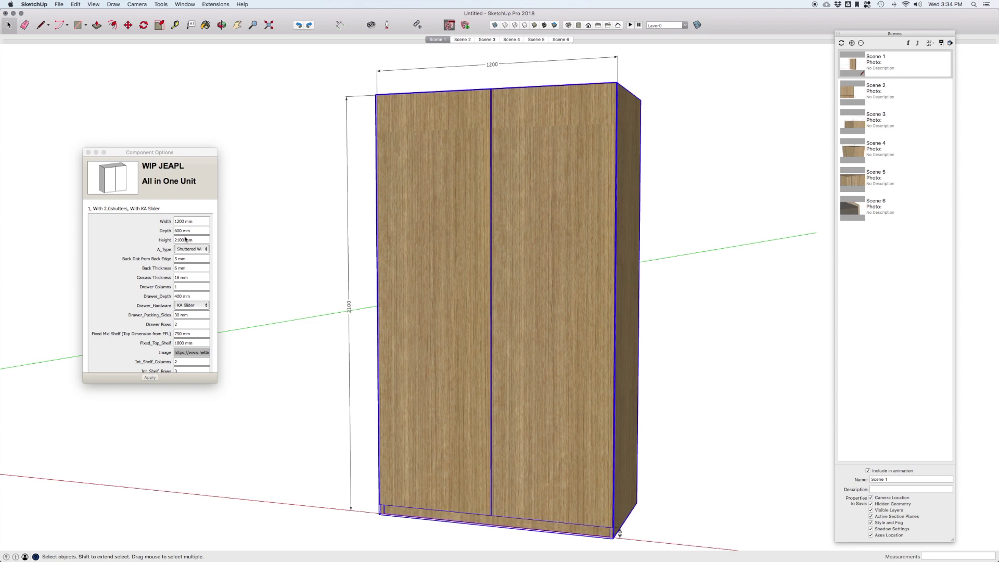
Try the wardrobe at 1800 mm wide and 2400 mm tall.
left_click(195, 223)
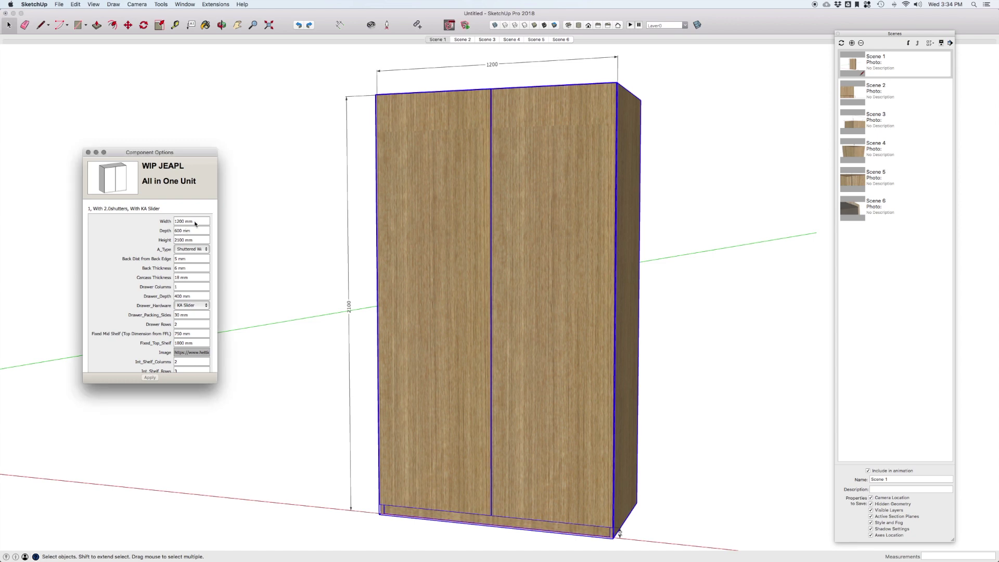
left_click(198, 222)
left_click_drag(199, 222, 173, 222)
type("1800")
key("Return")
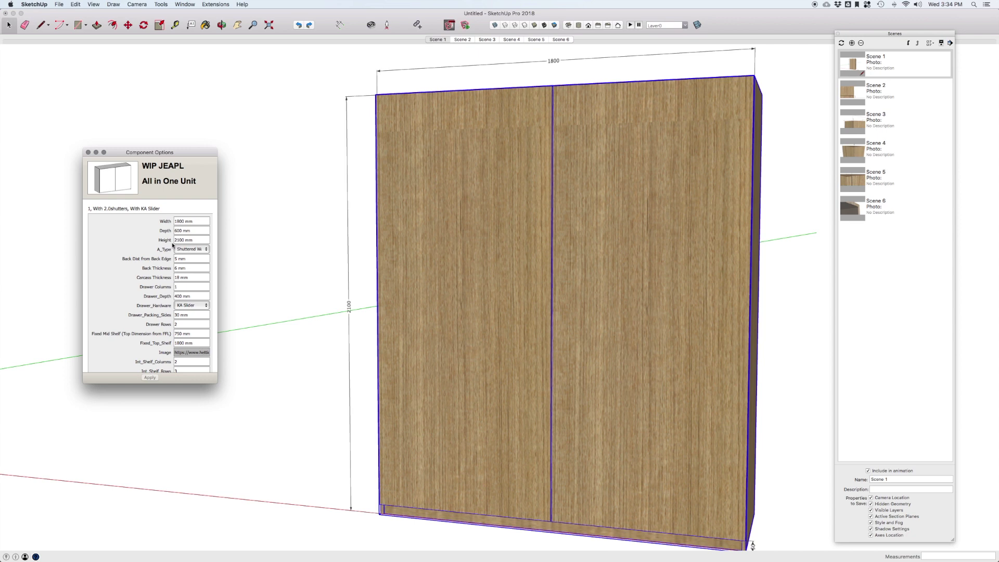
triple_click(196, 240)
type("2400 mm")
key("Return")
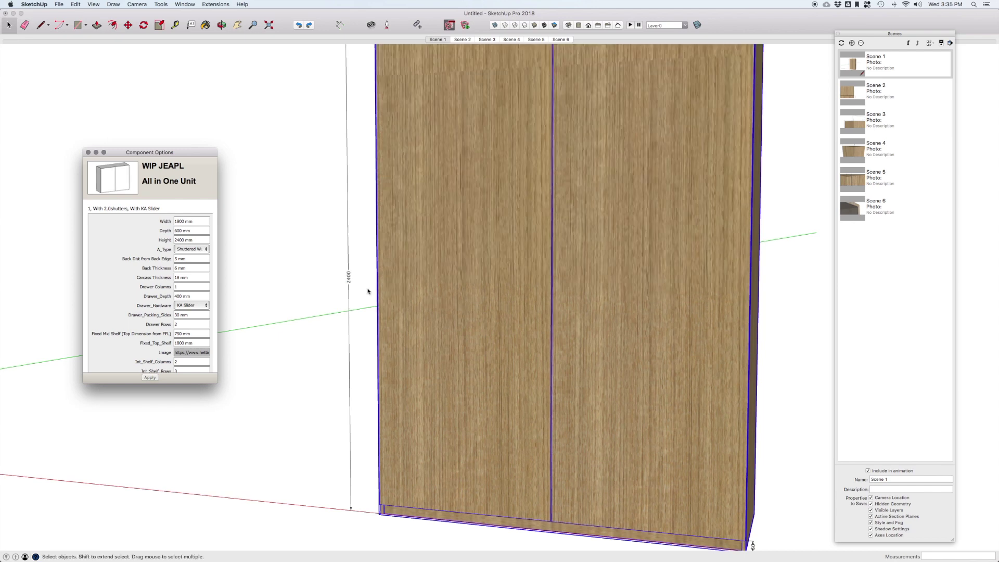
Return the wardrobe to 1200 mm wide by 2100 mm tall and switch to Scene 2.
left_click(200, 222)
type("1200")
key("Tab")
left_click(199, 240)
triple_click(199, 240)
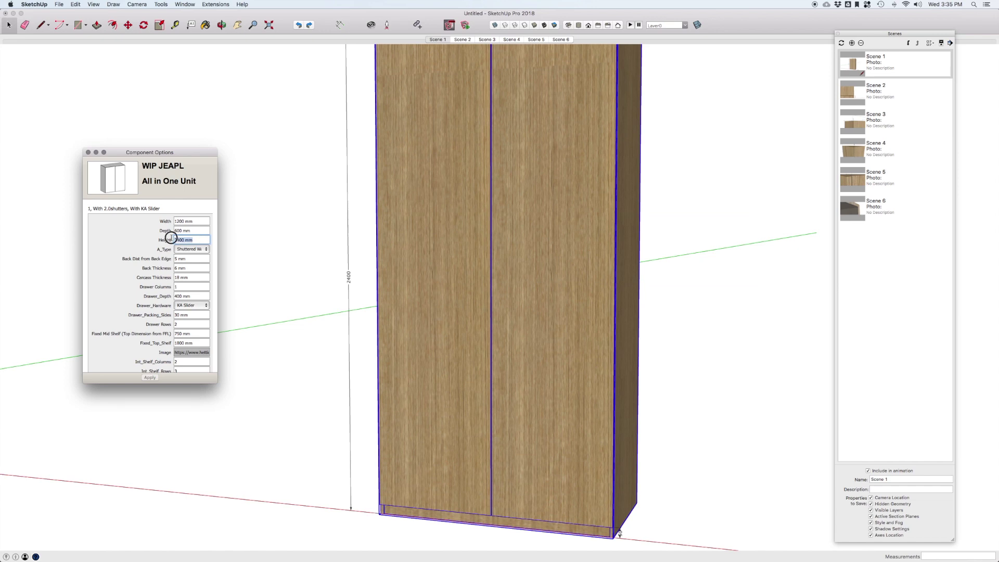
type("2100")
key("Return")
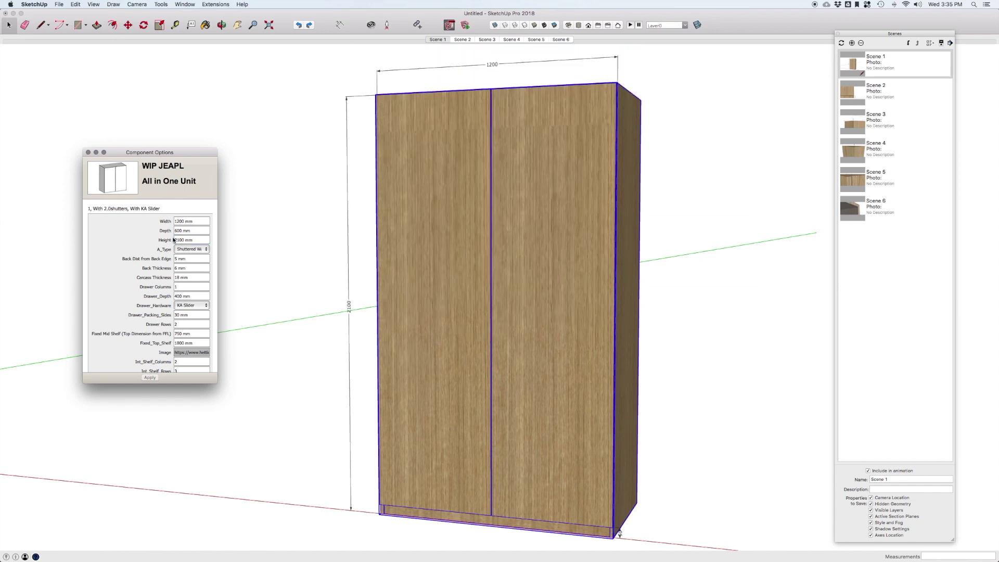
left_click(462, 39)
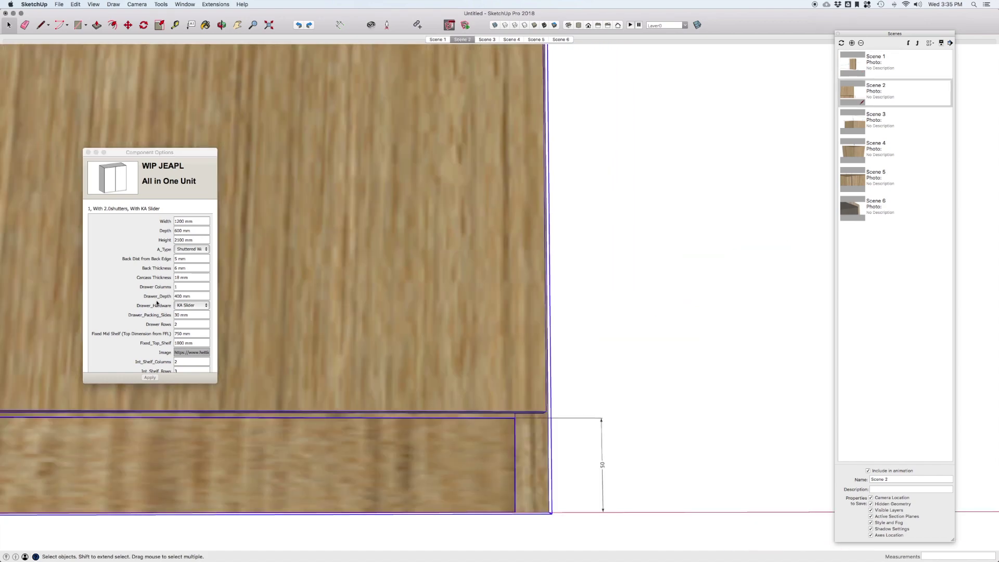
scroll(157, 304, "down", 3)
scroll(157, 304, "down", 3)
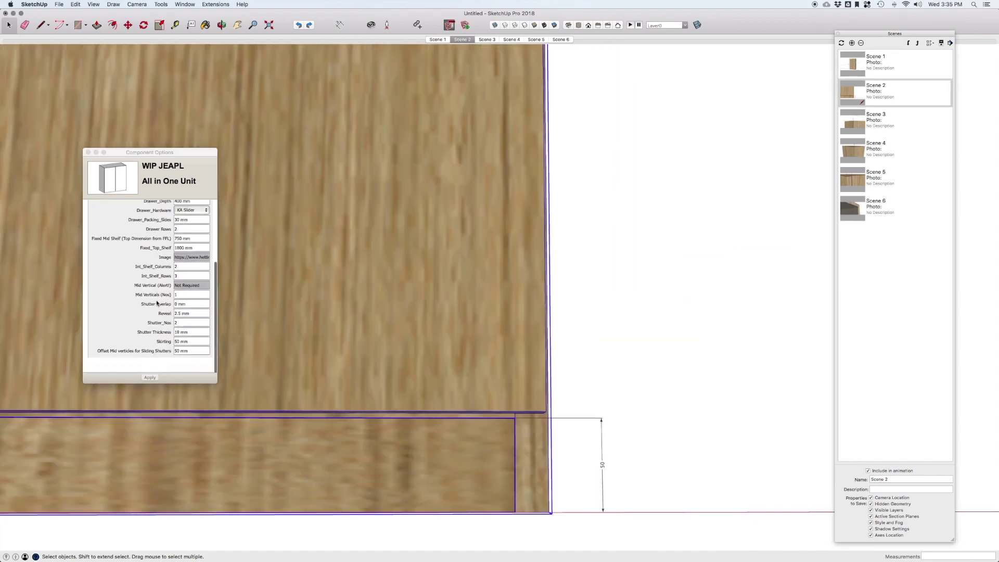
Set the Skirting value to 0, then to 75 mm.
left_click(188, 342)
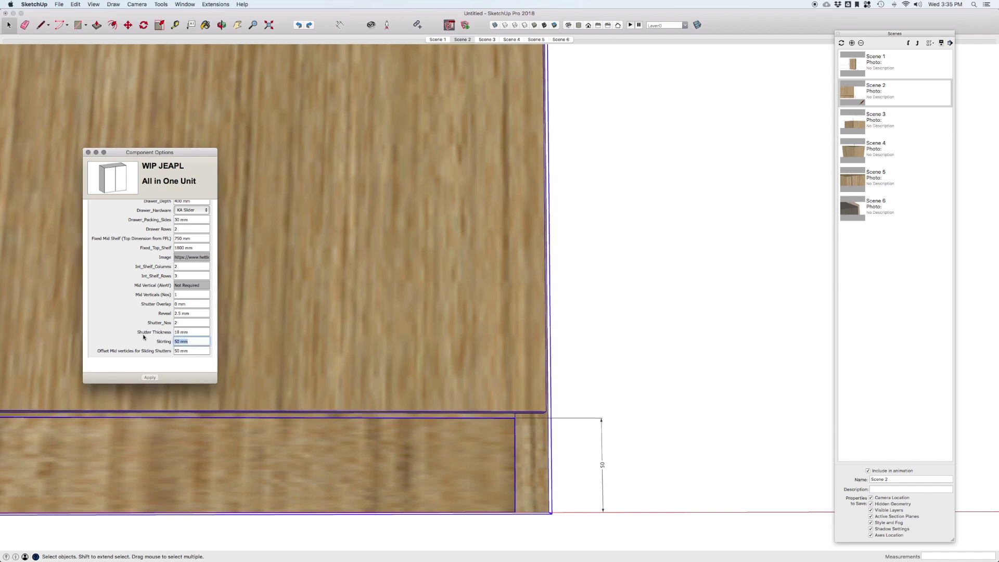
type("0")
key("Return")
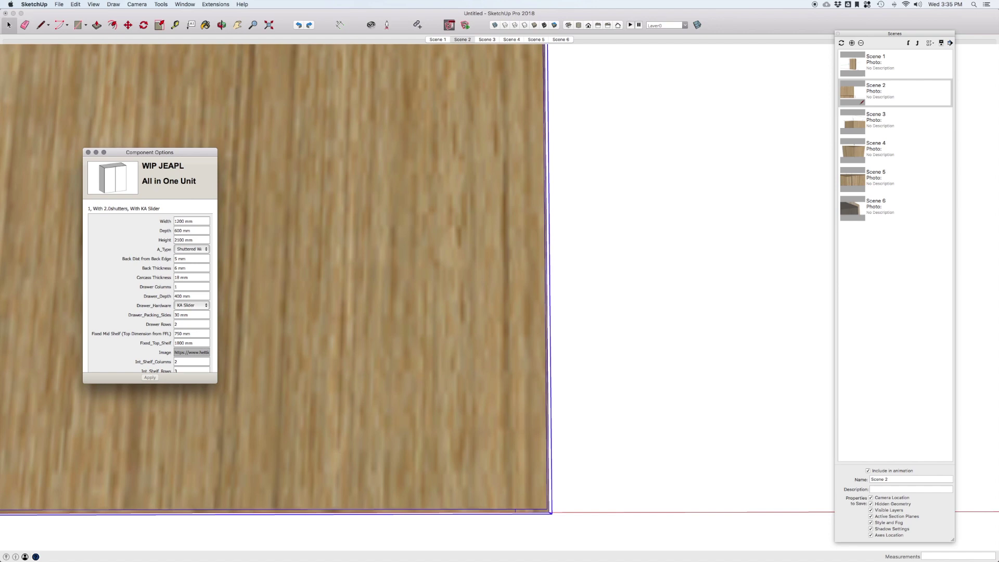
left_click(187, 363)
scroll(186, 363, "down", 5)
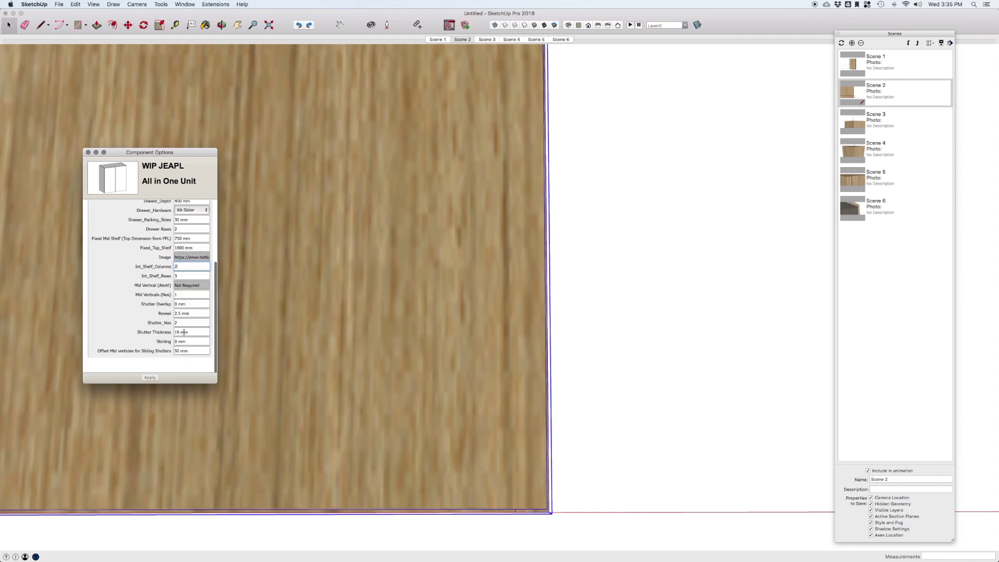
left_click(189, 341)
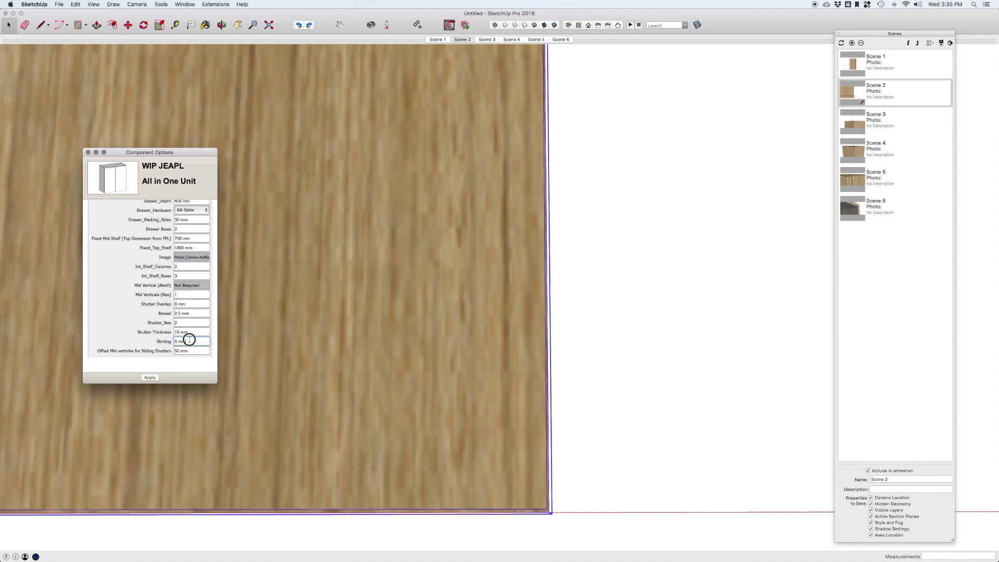
left_click_drag(189, 340, 149, 342)
type("75")
key("Return")
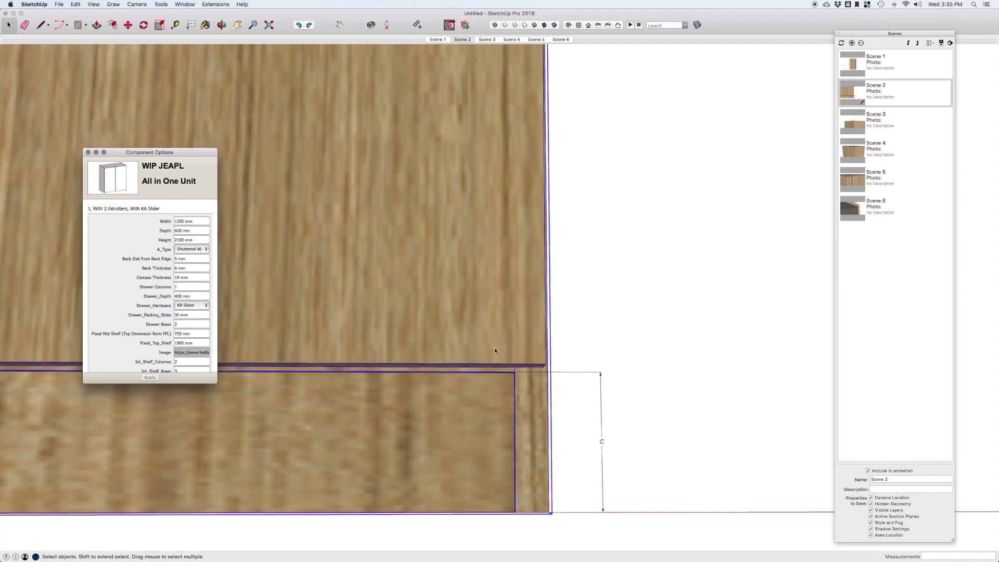
Open Scene 3 and set the Carcass Thickness to 25 mm.
left_click(487, 39)
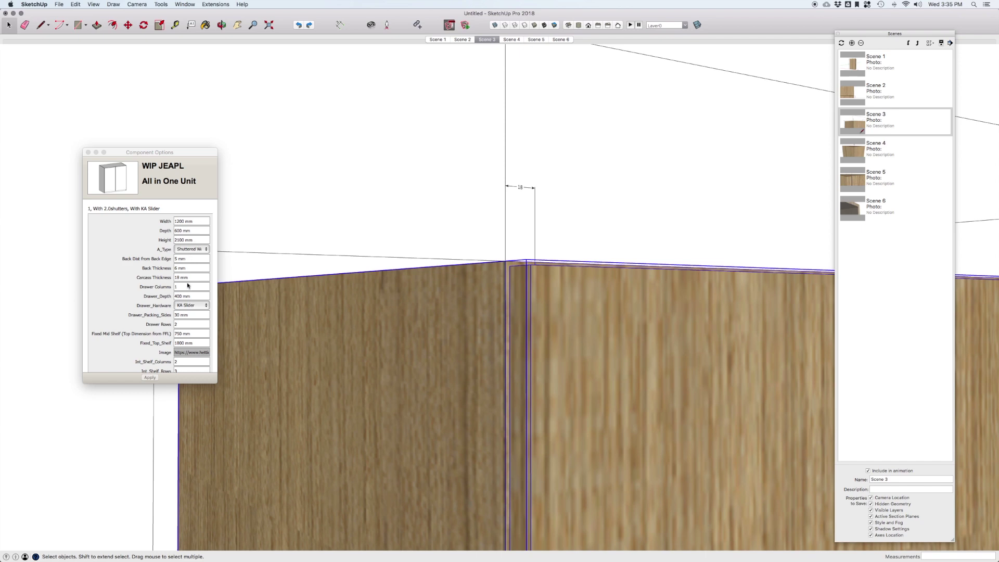
scroll(187, 299, "down", 2)
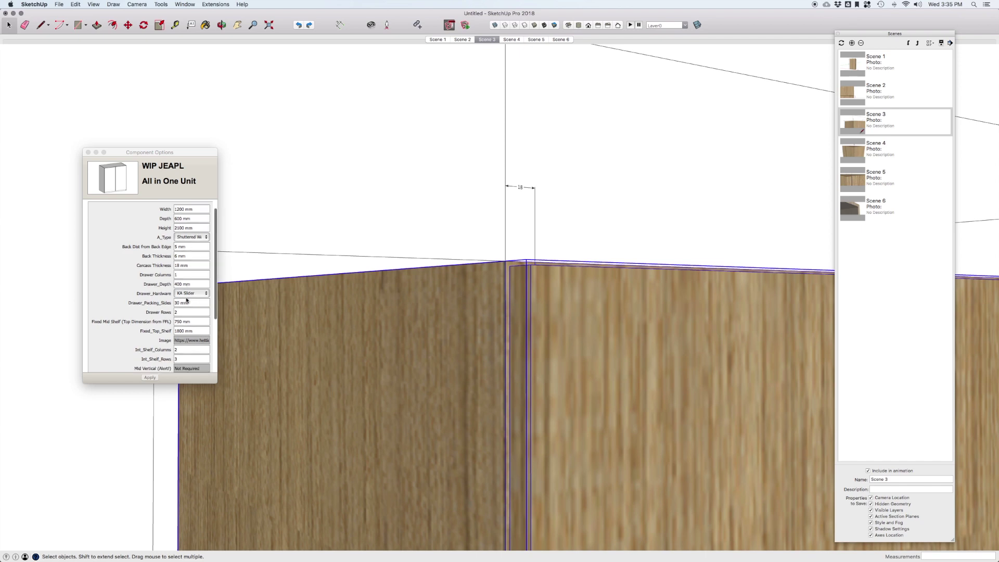
scroll(187, 300, "down", 1)
left_click(184, 264)
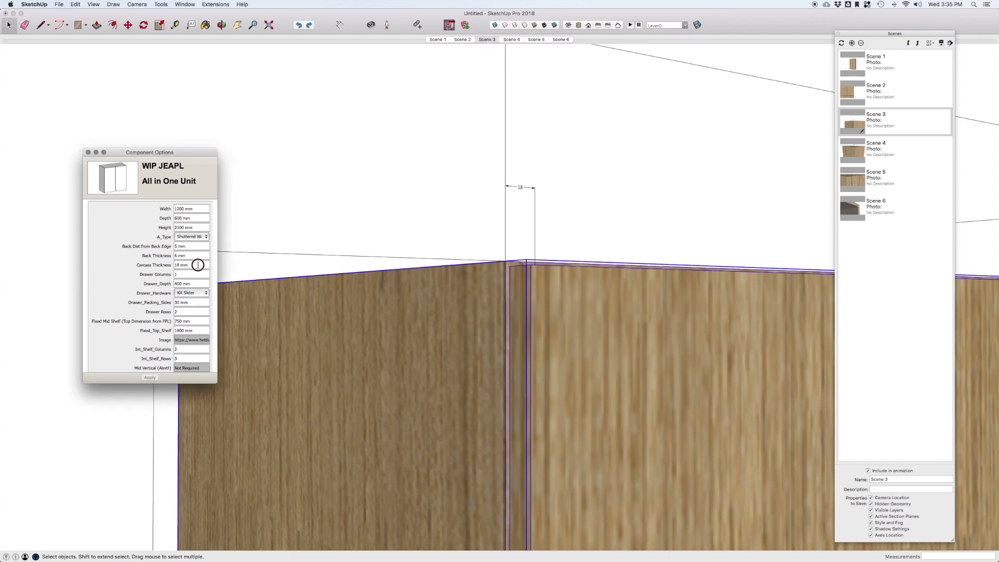
type("25")
key("Return")
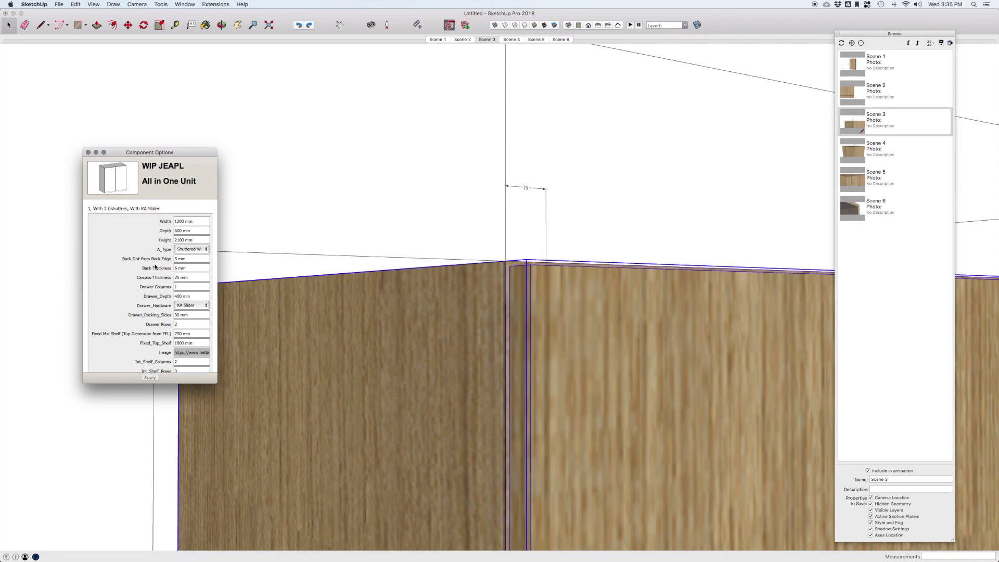
Deselect the wardrobe, zoom out to the whole unit, and go to Scene 4.
left_click(654, 169)
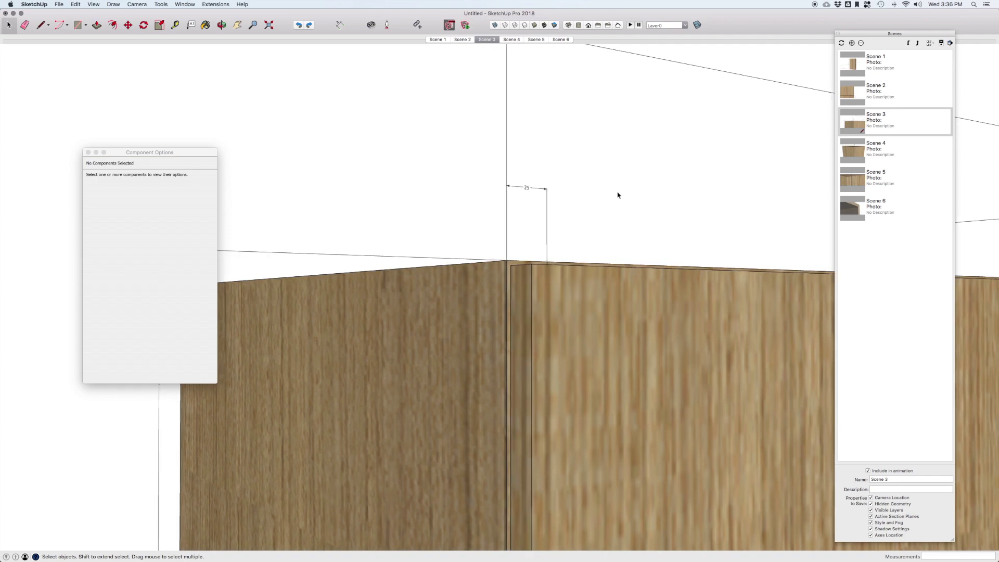
key("shift+z")
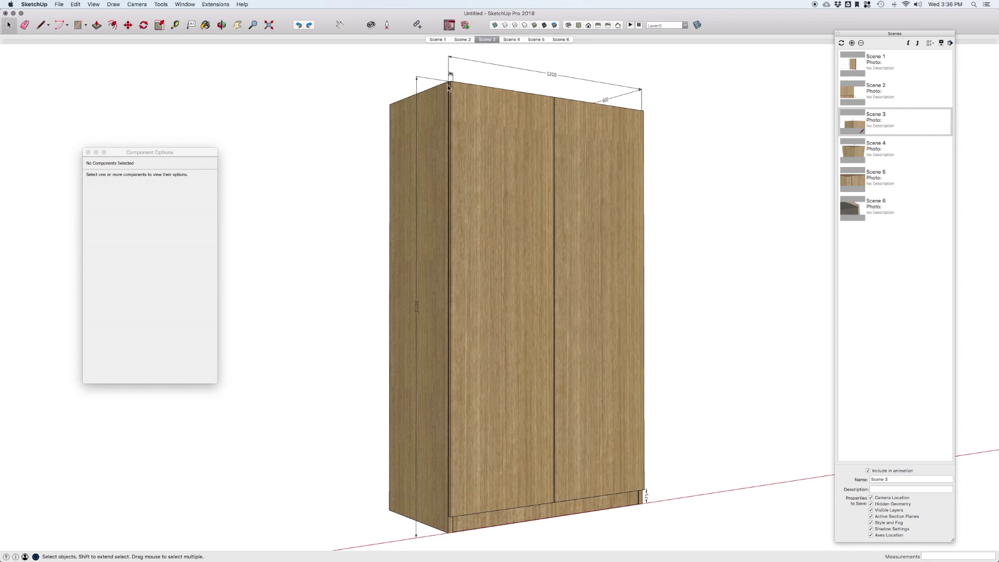
left_click(697, 25)
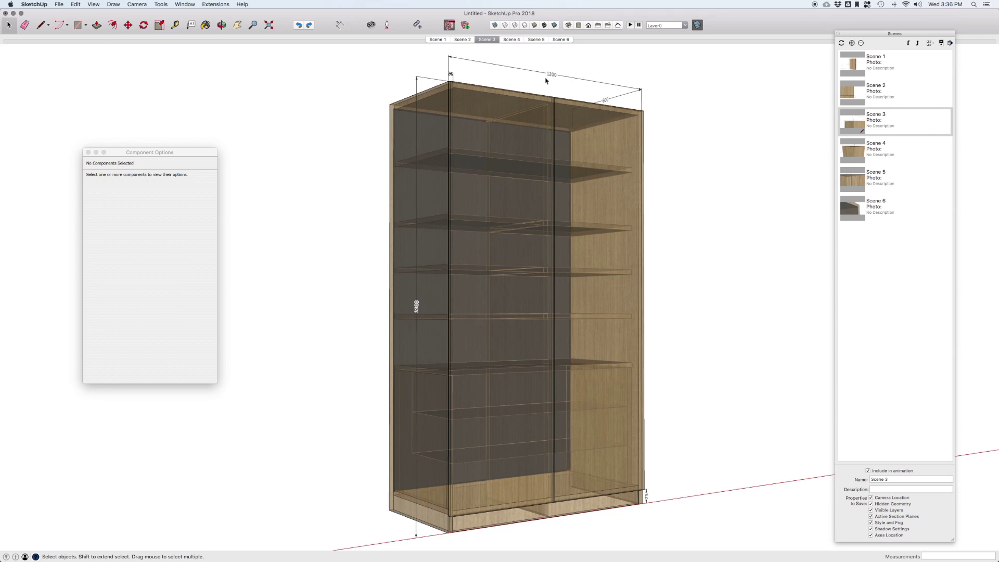
left_click(510, 39)
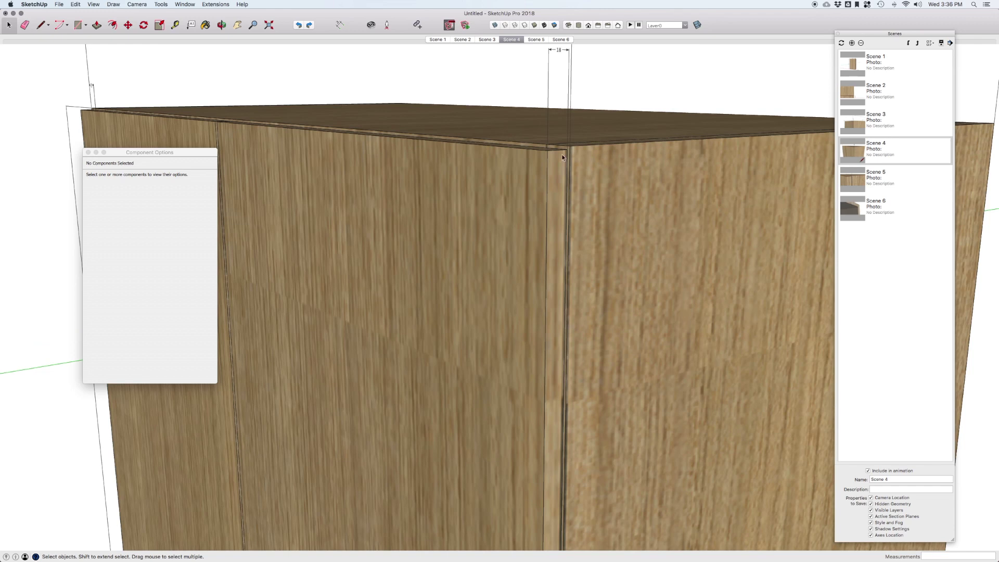
Review the wardrobe's parameters, then open Scene 5 and select the 2.5 mm Reveal value.
left_click(457, 172)
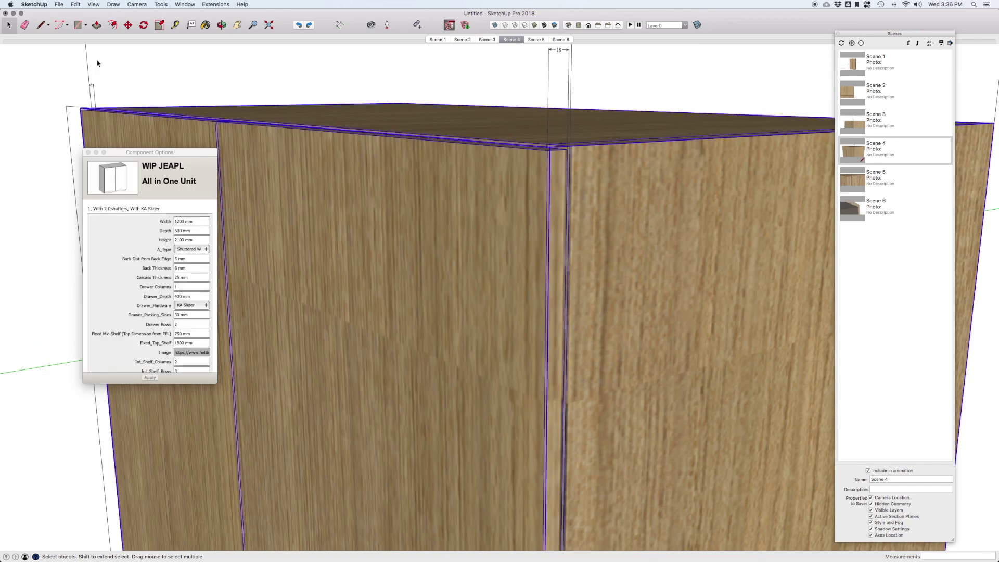
scroll(157, 279, "down", 2)
scroll(159, 312, "down", 3)
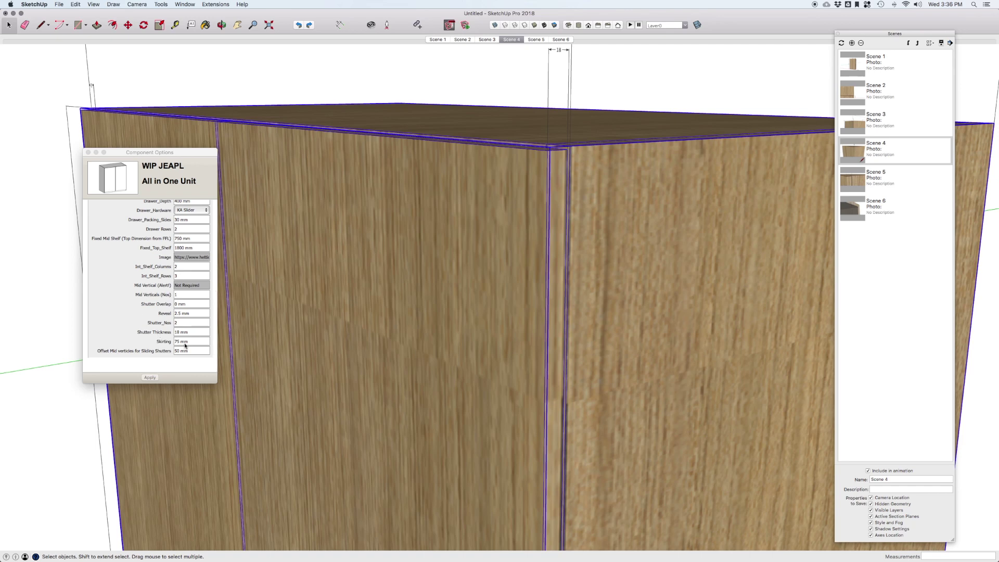
left_click(187, 314)
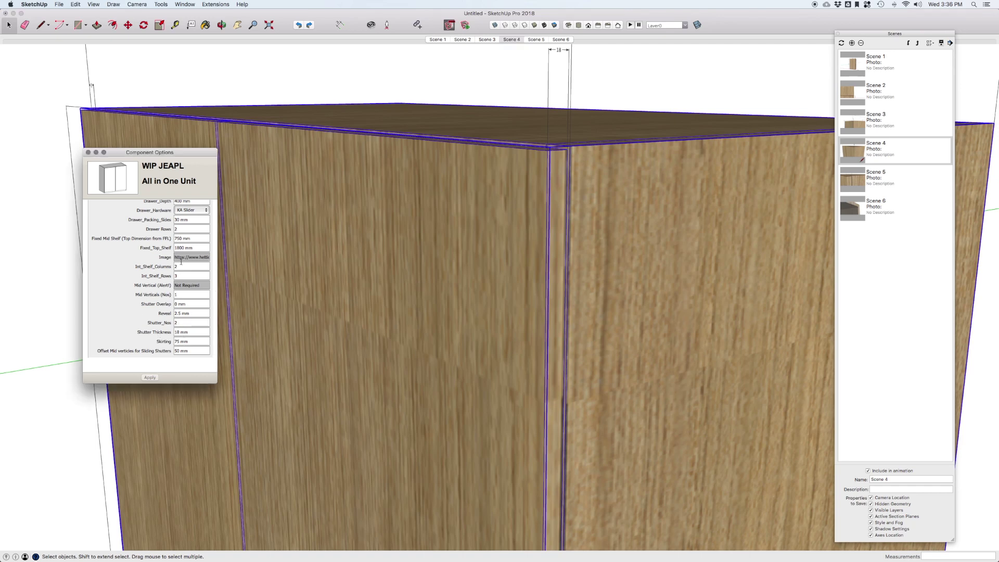
scroll(176, 272, "up", 5)
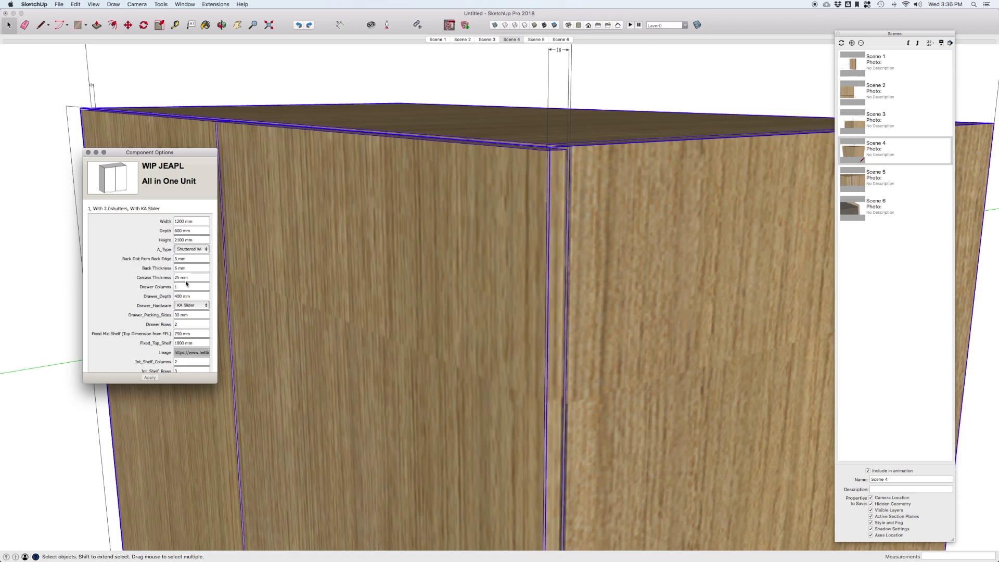
scroll(186, 284, "down", 2)
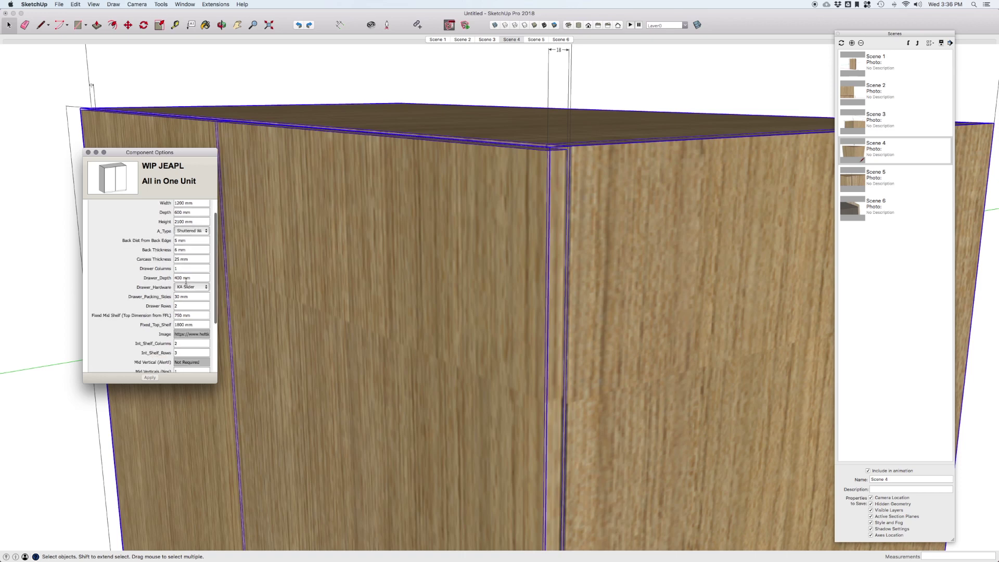
scroll(185, 282, "down", 1)
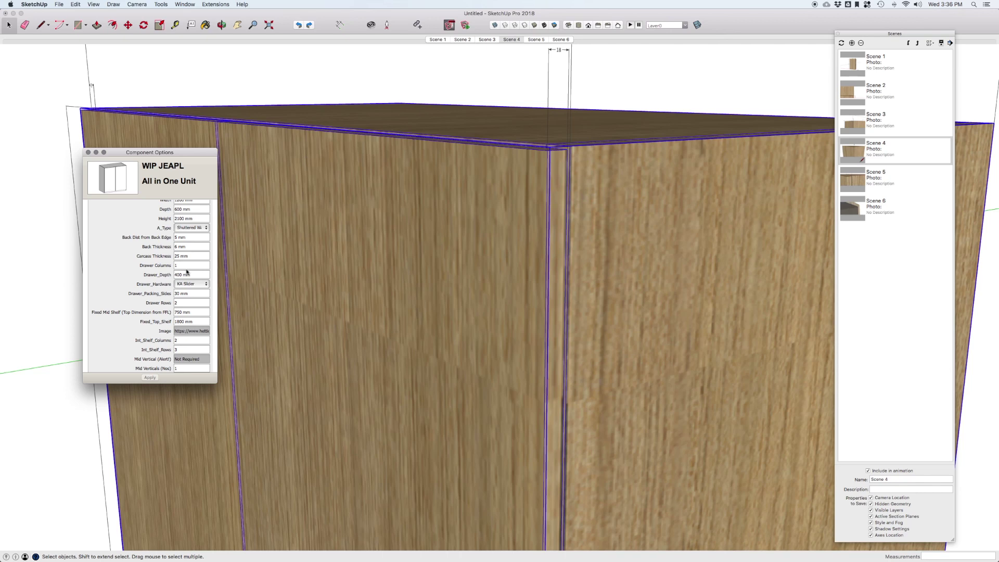
scroll(187, 272, "down", 2)
scroll(187, 271, "down", 2)
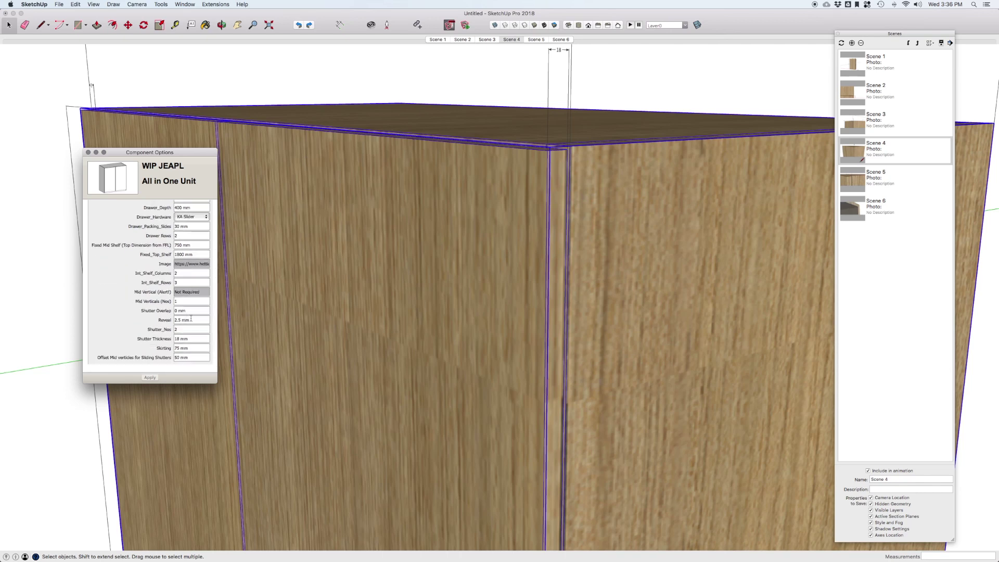
left_click(534, 40)
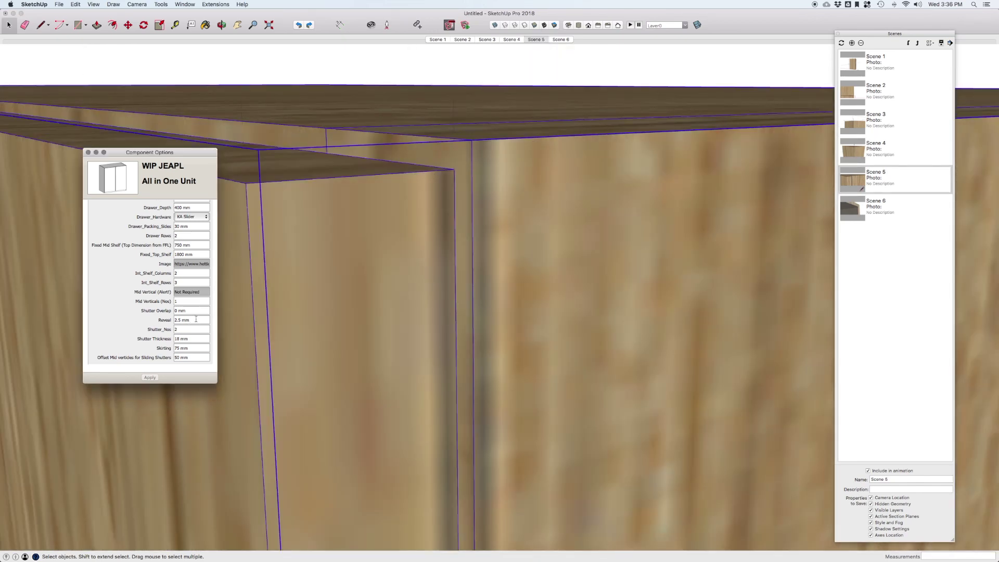
left_click(189, 322)
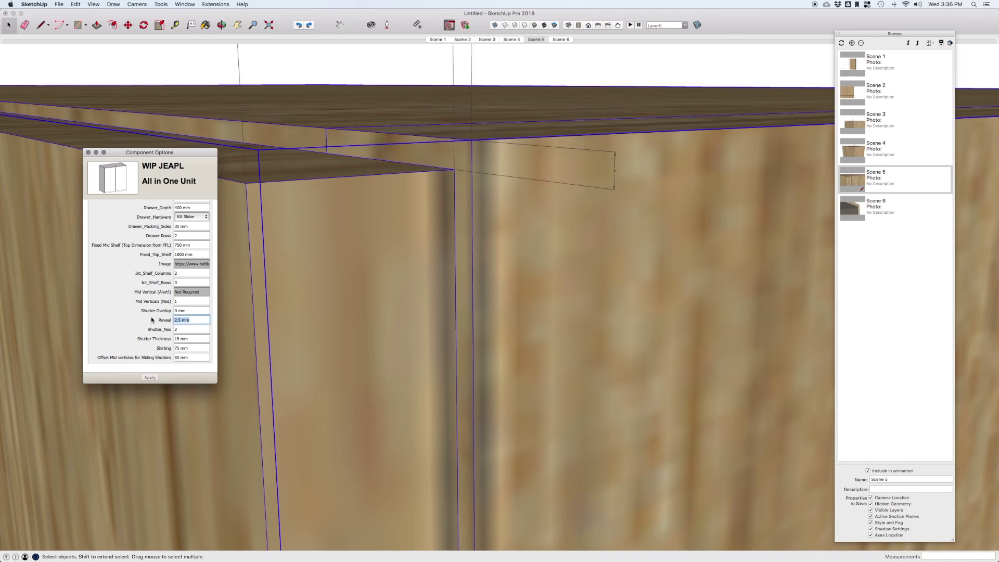
type("6")
Re-enter the Reveal value and set the Model Info length precision to 0.0.
key("Return")
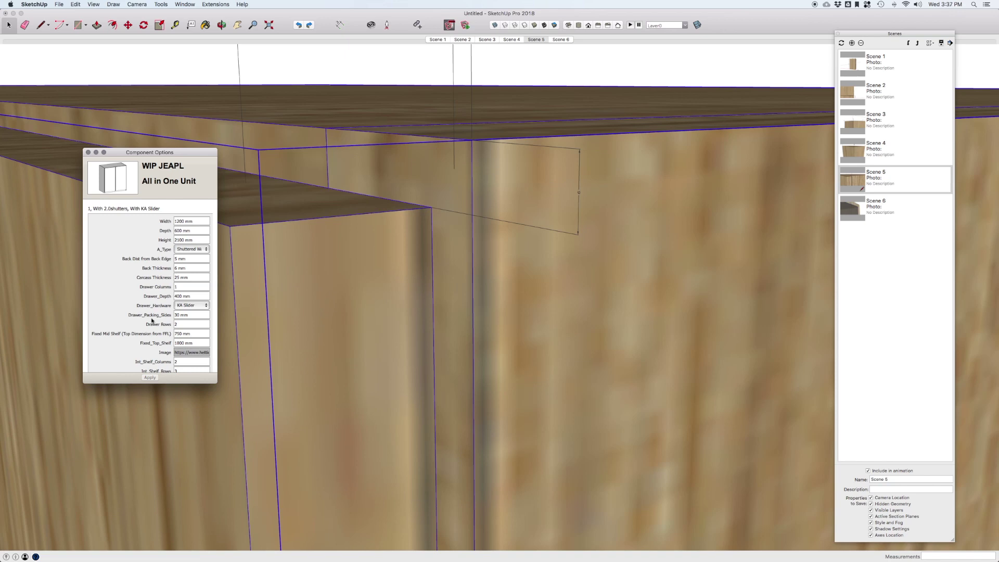
scroll(152, 319, "down", 5)
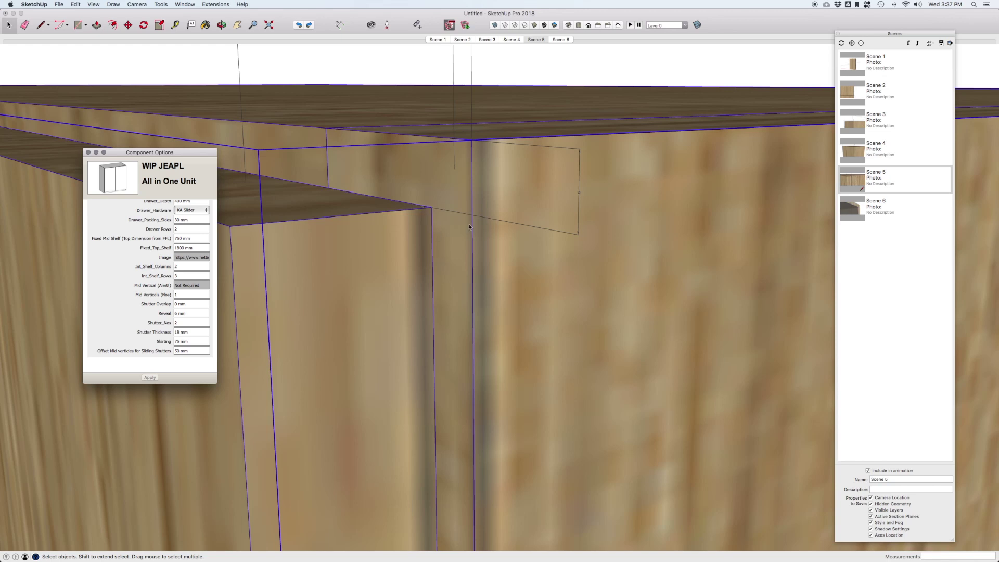
triple_click(189, 315)
type("2.5")
key("Return")
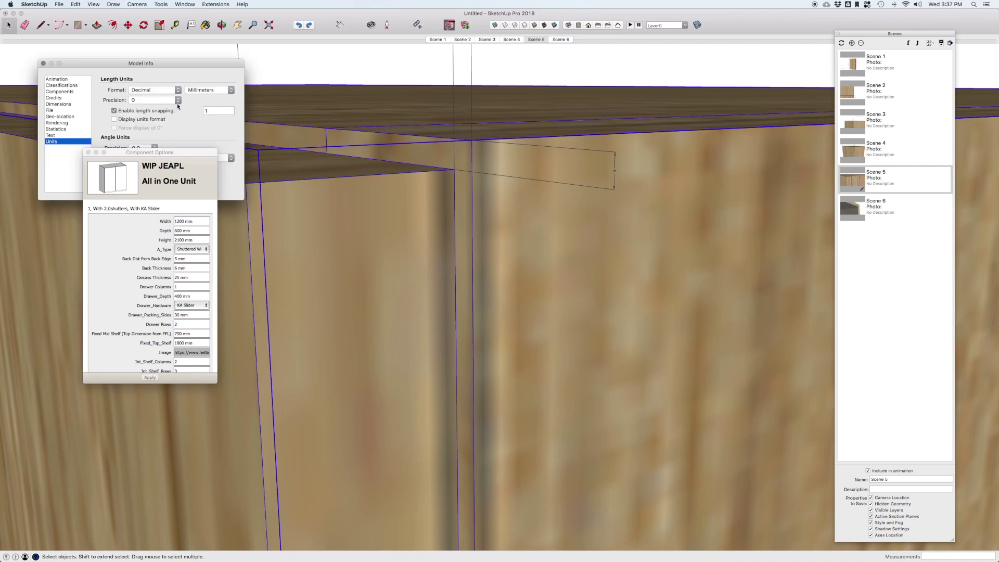
left_click(179, 100)
left_click(174, 107)
left_click_drag(181, 152, 182, 219)
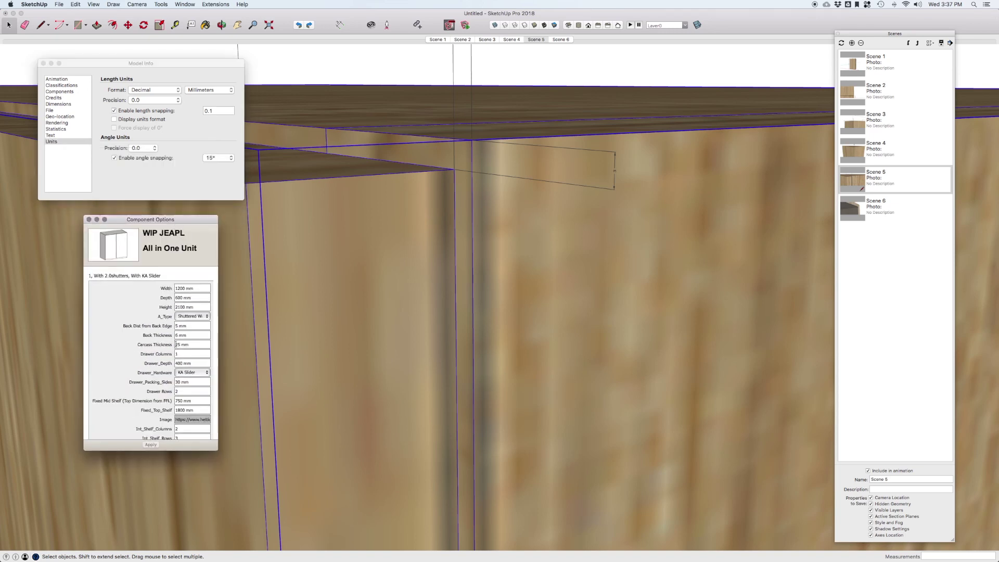
scroll(185, 401, "down", 1)
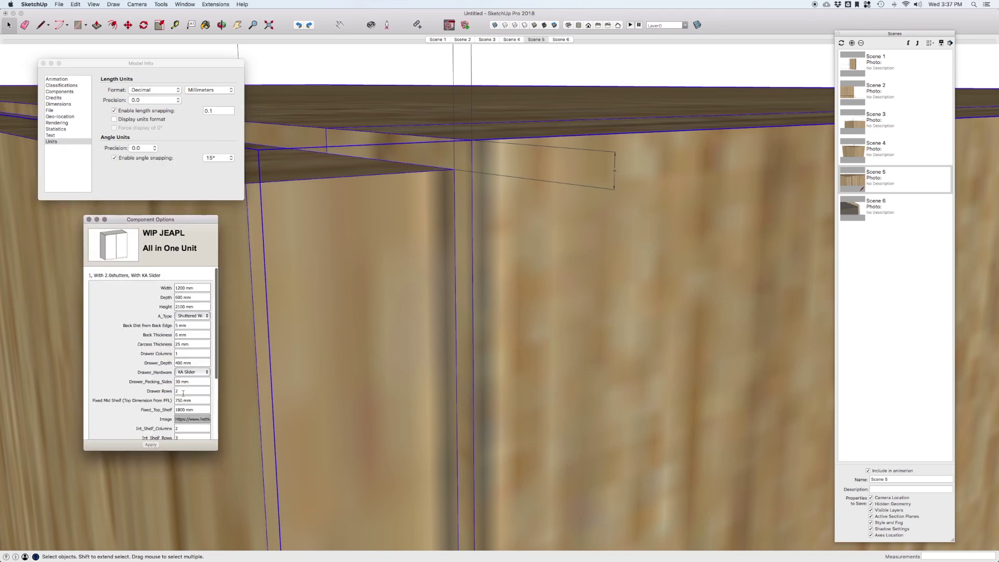
scroll(196, 380, "down", 5)
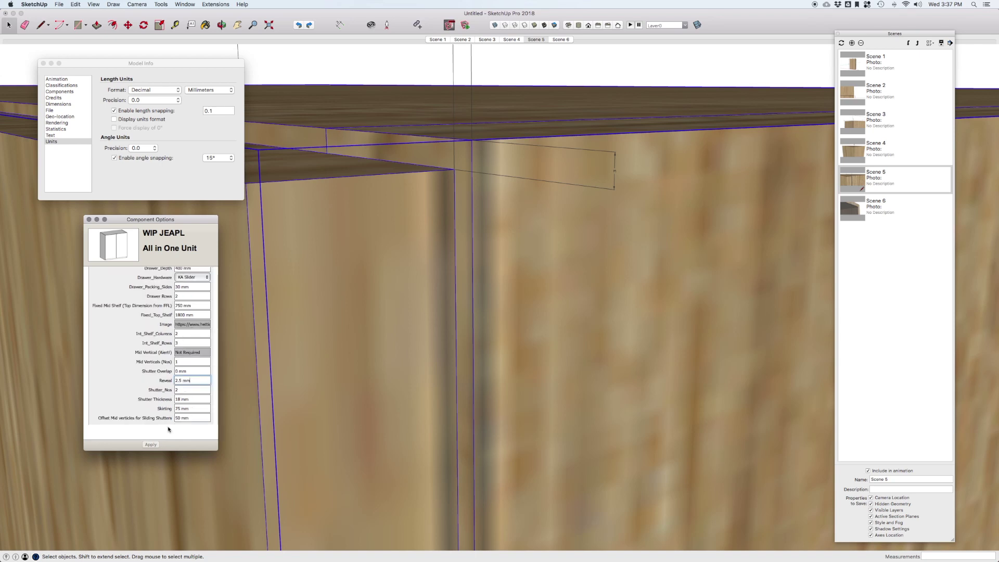
Apply a 3.5 mm reveal, set it back to 2.5 mm, and go to Scene 6.
key("BackSpace")
key("BackSpace")
key("BackSpace")
key("BackSpace")
type("3")
key("Return")
left_click(150, 444)
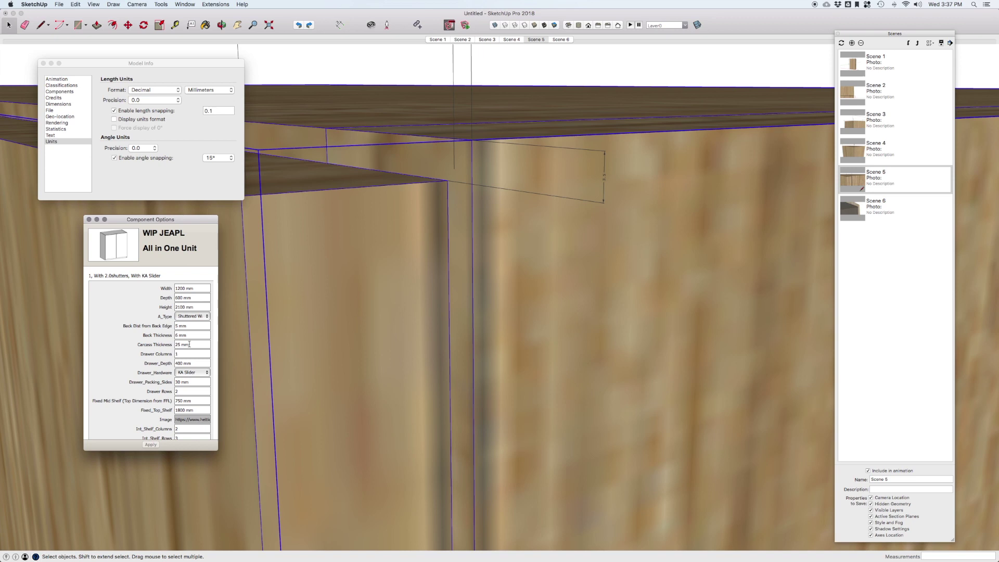
scroll(189, 344, "down", 3)
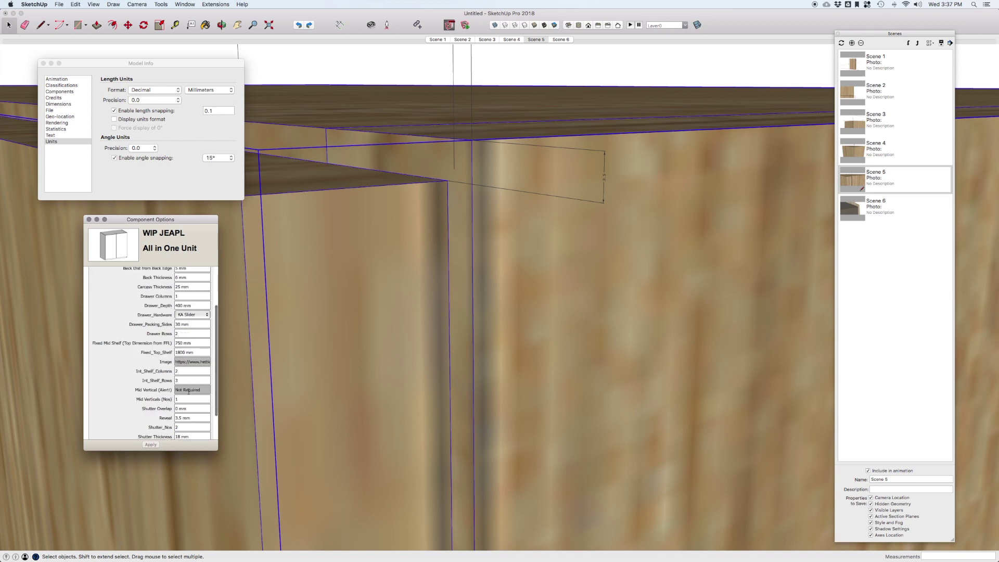
left_click_drag(192, 418, 141, 415)
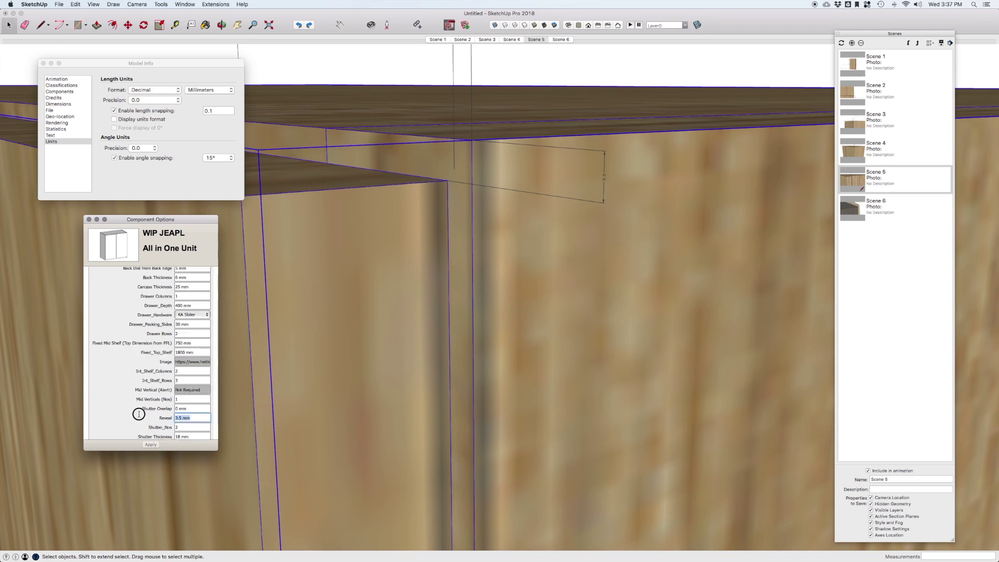
type("2.5")
key("Return")
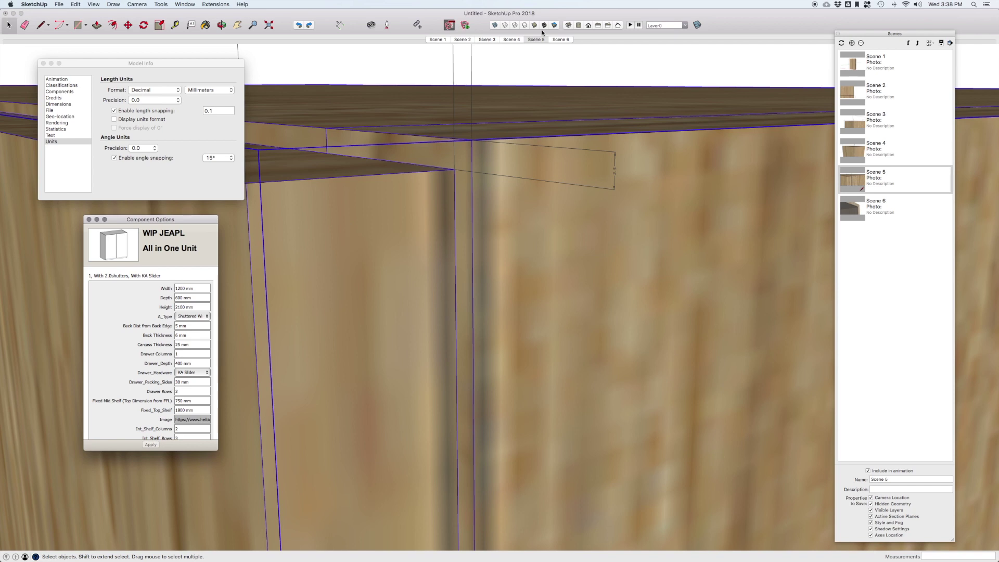
left_click(561, 39)
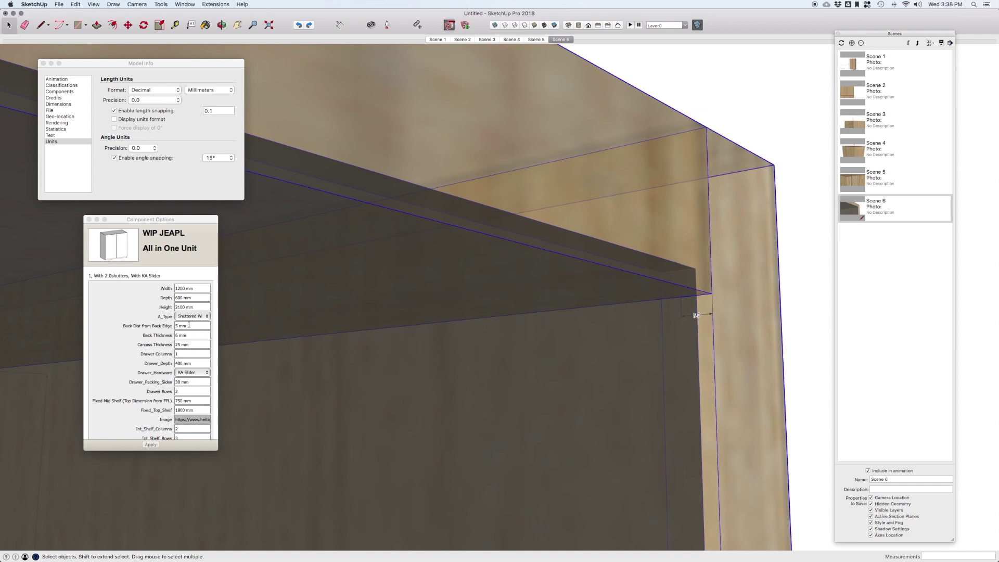
Set the Back Dist from Back Edge to 12 mm.
left_click(189, 325)
left_click_drag(188, 325, 159, 325)
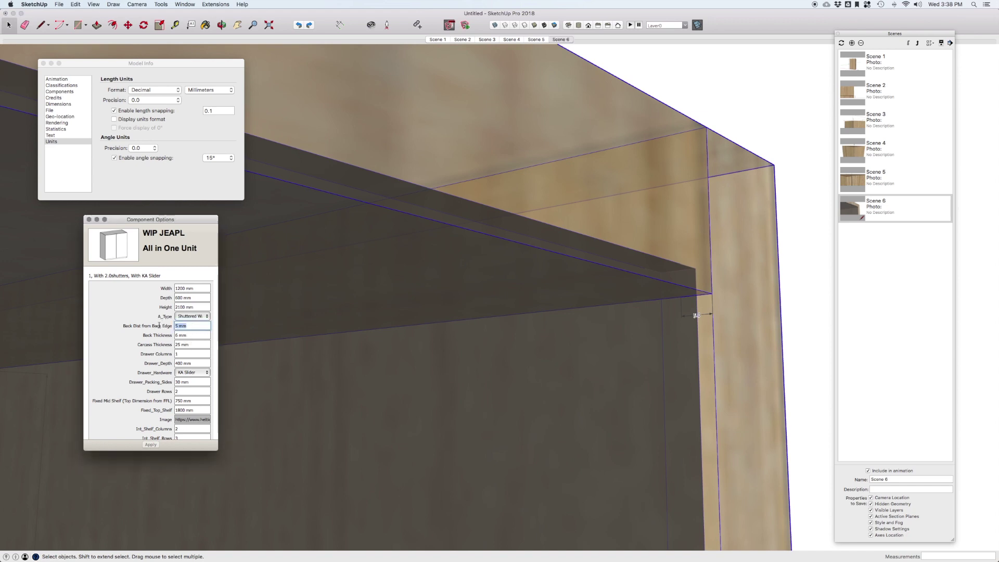
type("12")
key("Return")
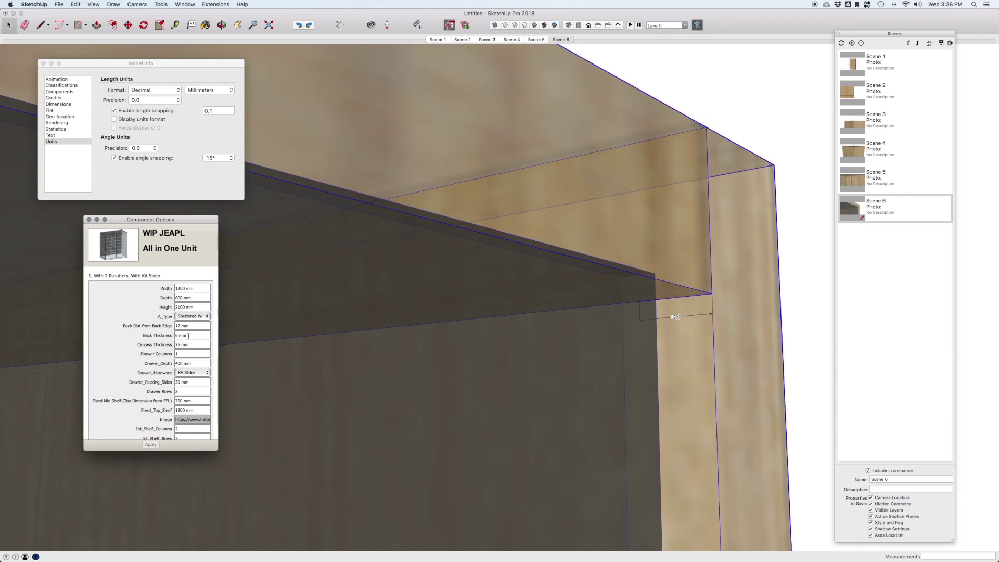
Set the Back Thickness to 8 mm and return to Scene 1.
left_click_drag(188, 336, 169, 334)
type("8")
type(" mm")
key("Return")
left_click(434, 40)
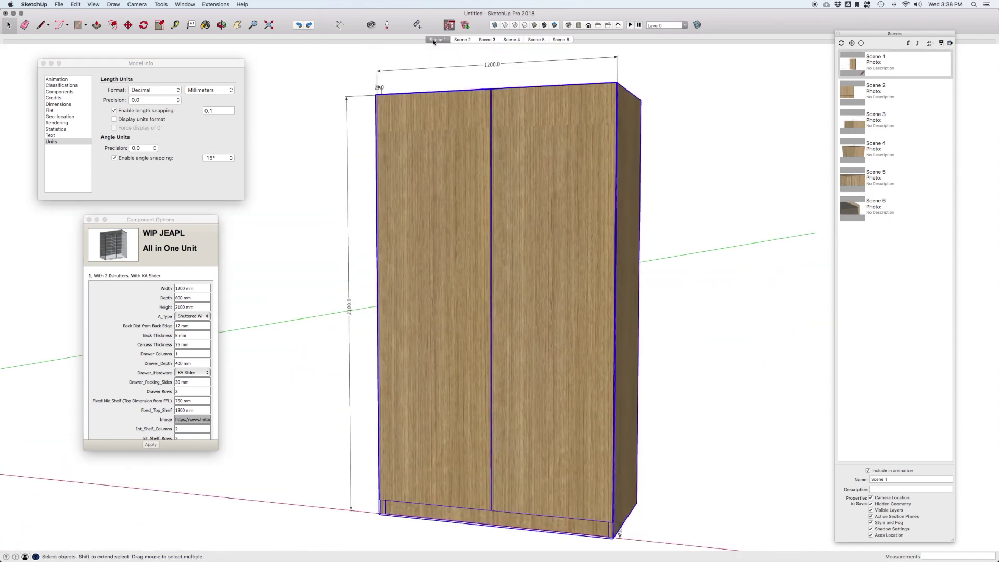
Change the wardrobe Width to 2400 mm.
left_click(198, 299)
left_click(195, 288)
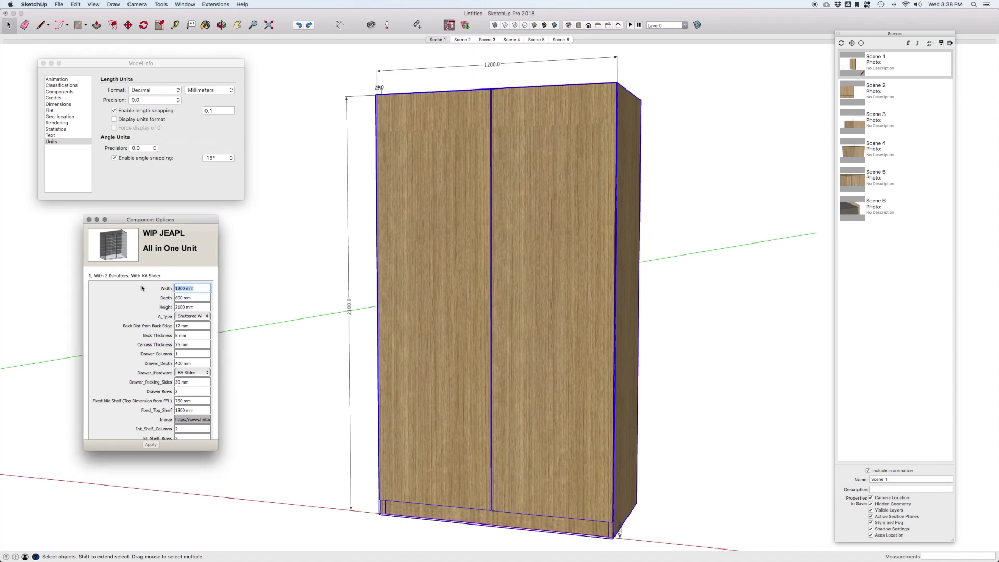
type("2400")
key("Return")
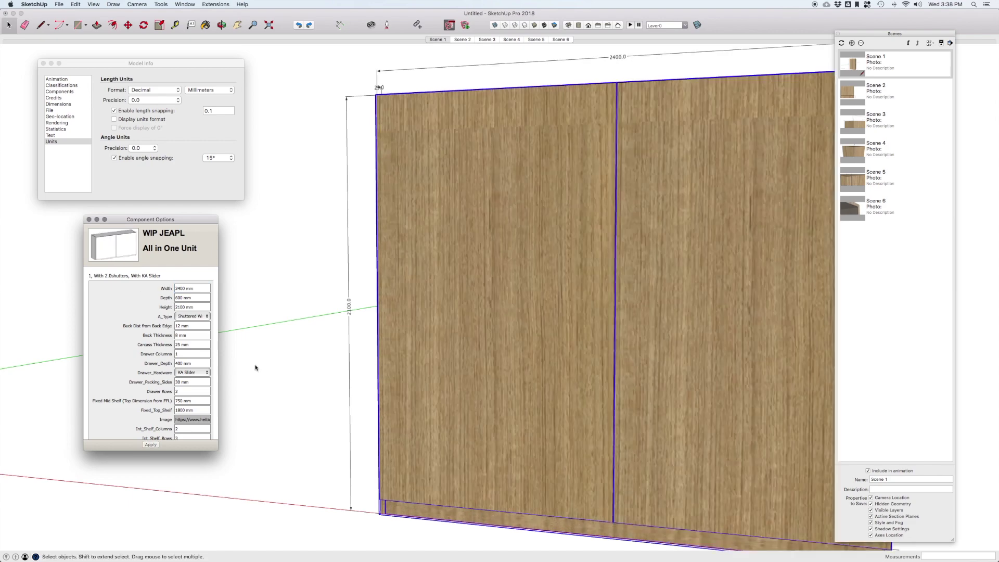
scroll(256, 367, "down", 5)
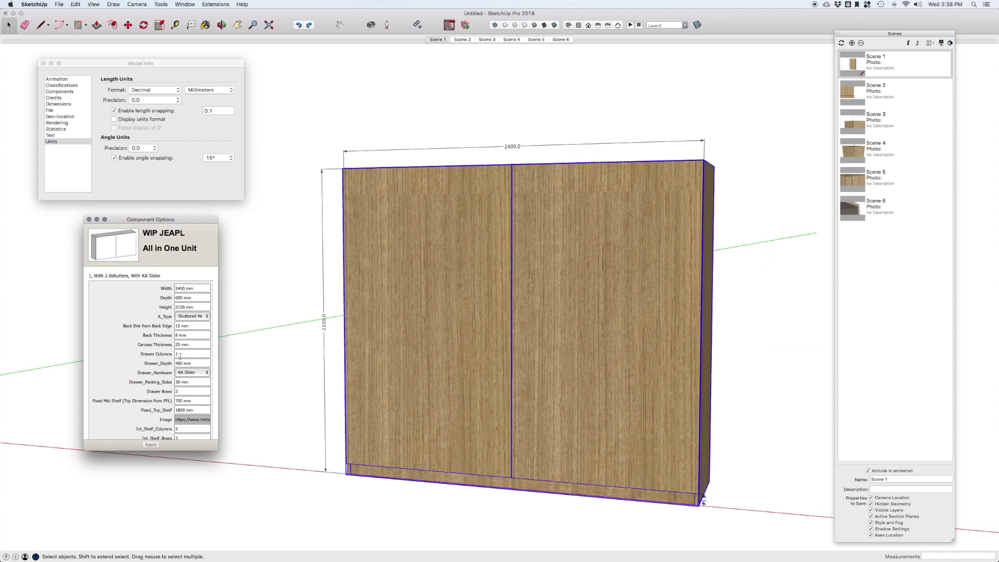
scroll(183, 361, "down", 5)
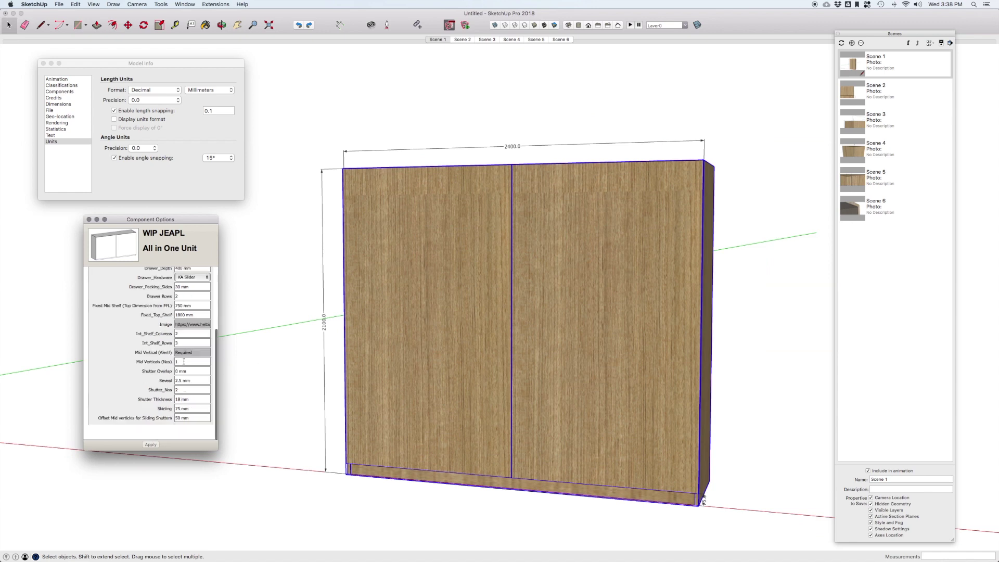
Set Shutter_Nos to 4, then clear it toward zero shutters.
left_click(181, 391)
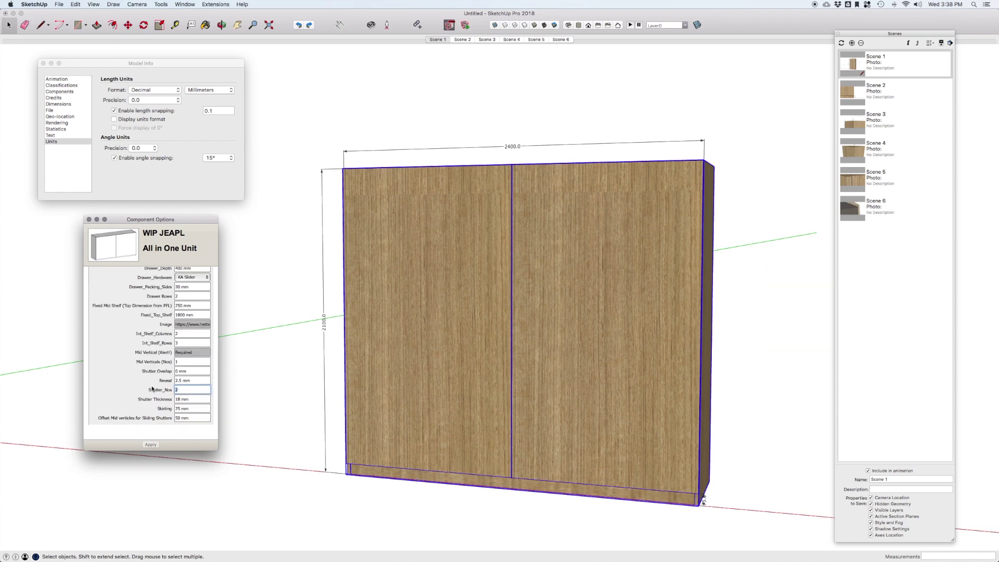
type("4")
key("Return")
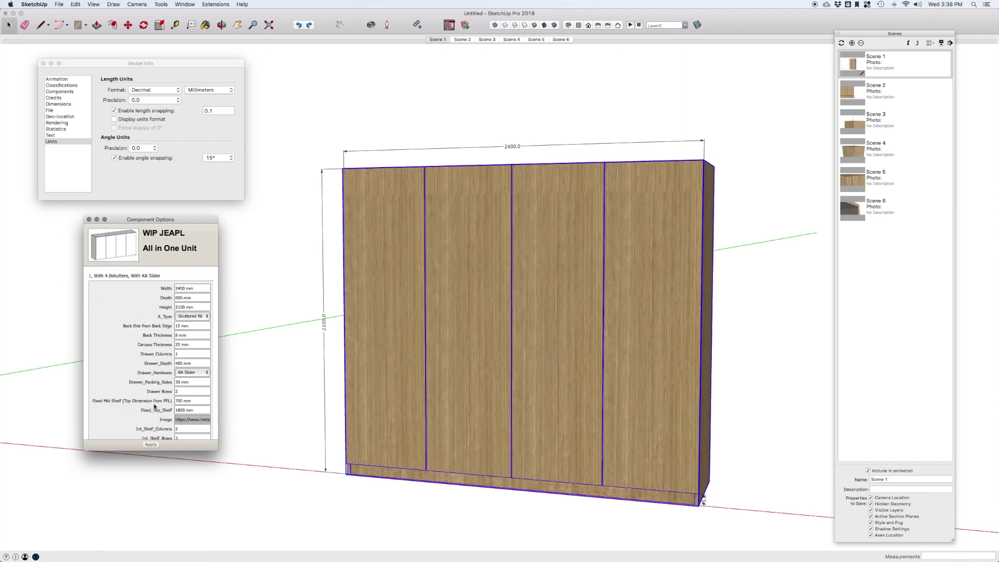
left_click(180, 390)
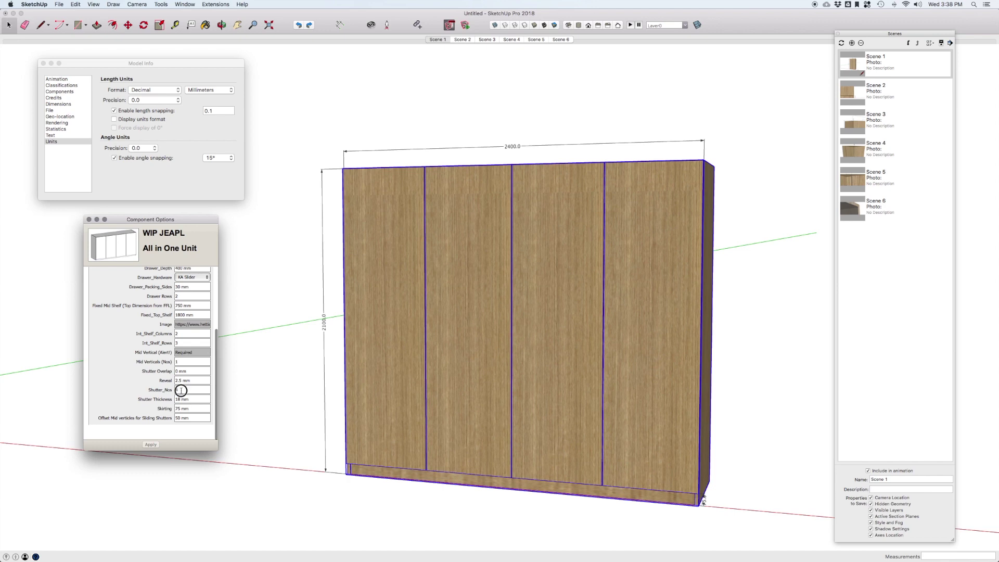
key("BackSpace")
type("0")
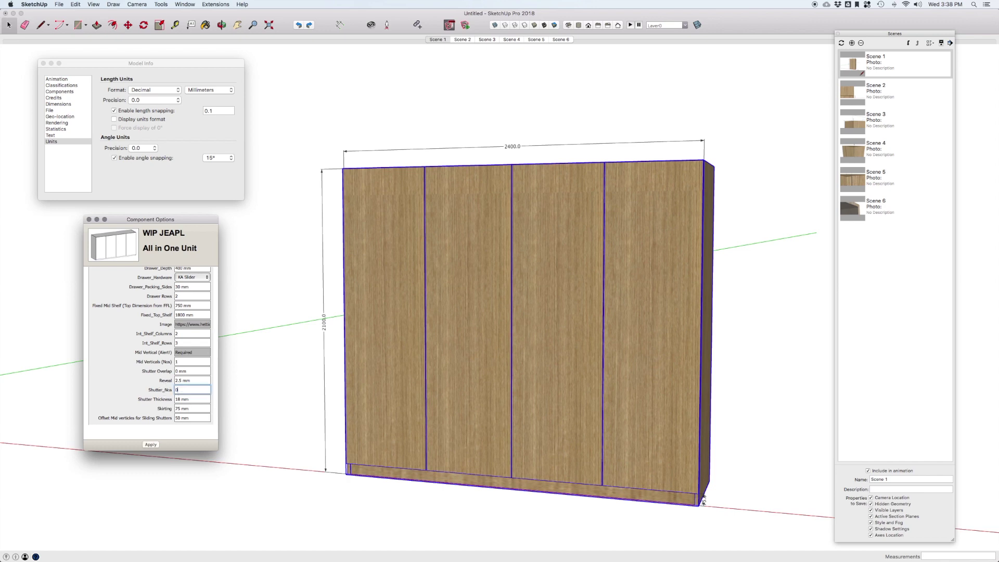
Apply zero shutters and set Drawer_Packing_Sides from 30 to 75 mm.
key("Return")
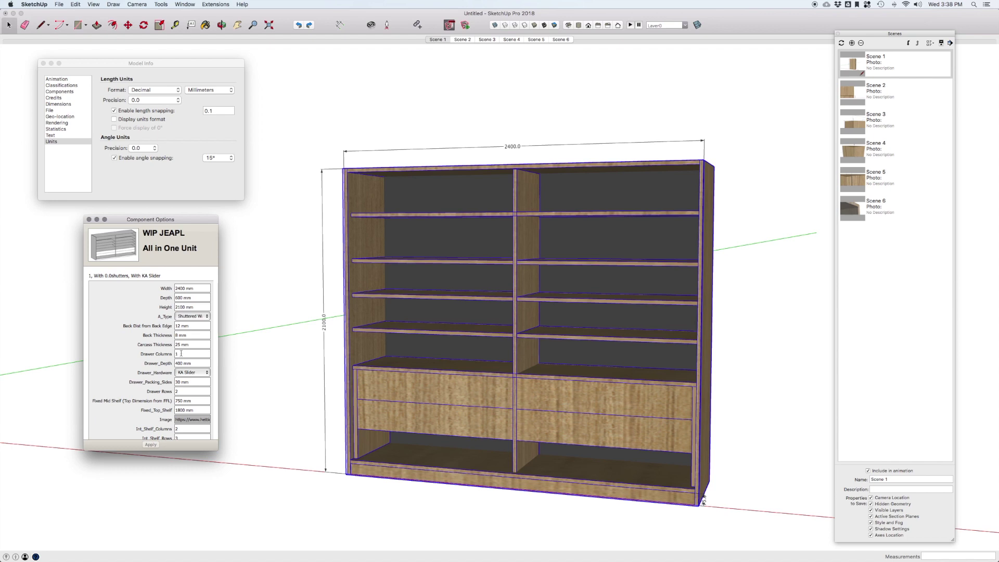
scroll(187, 349, "down", 2)
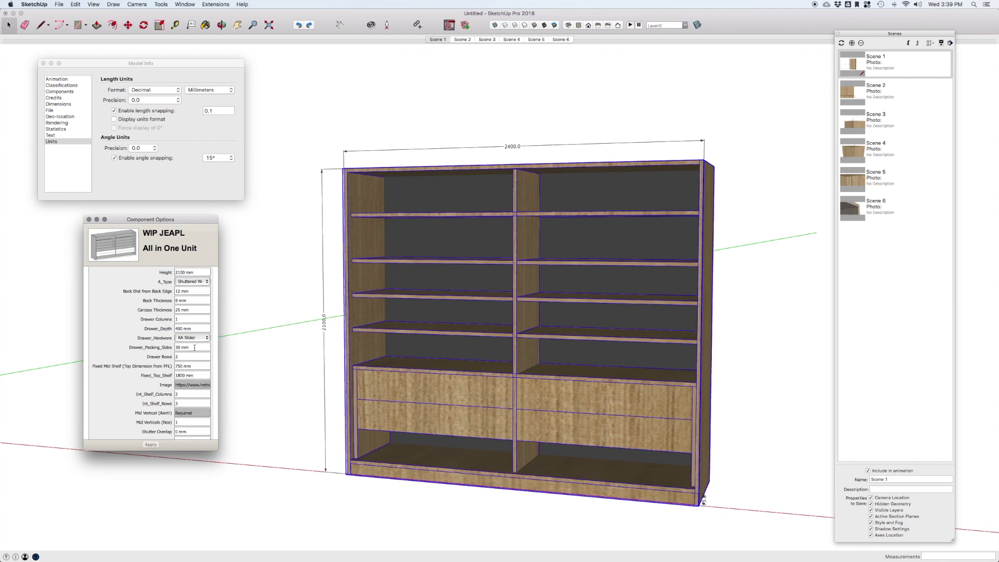
left_click(179, 347)
triple_click(180, 347)
type("75")
key("Return")
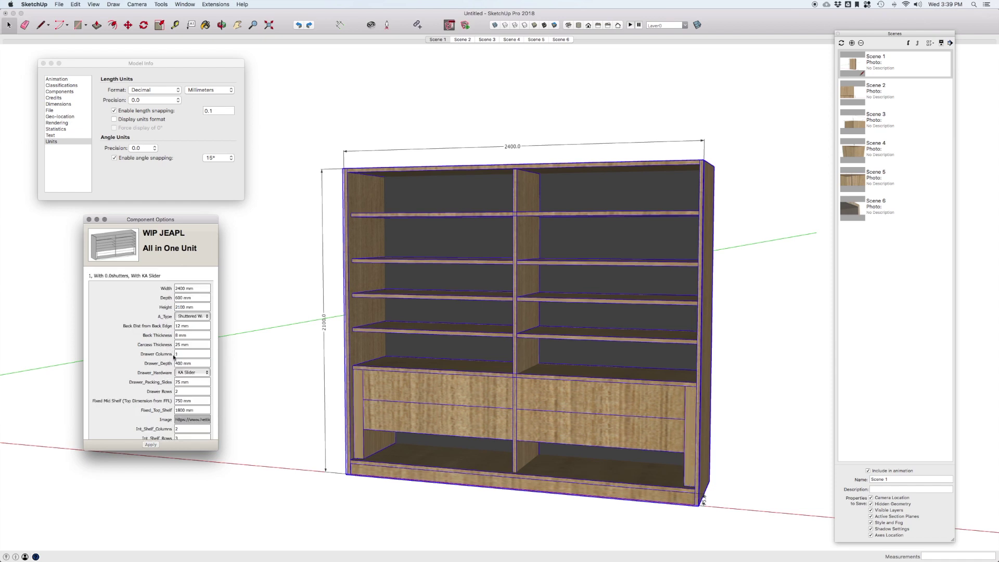
scroll(174, 356, "down", 2)
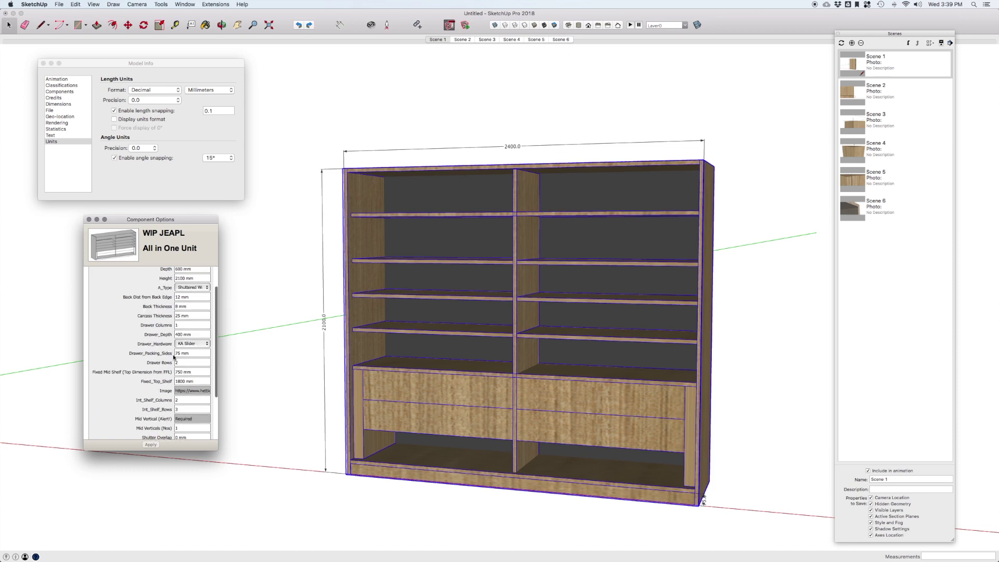
Set the drawers to 2 columns and 3 rows.
double_click(184, 324)
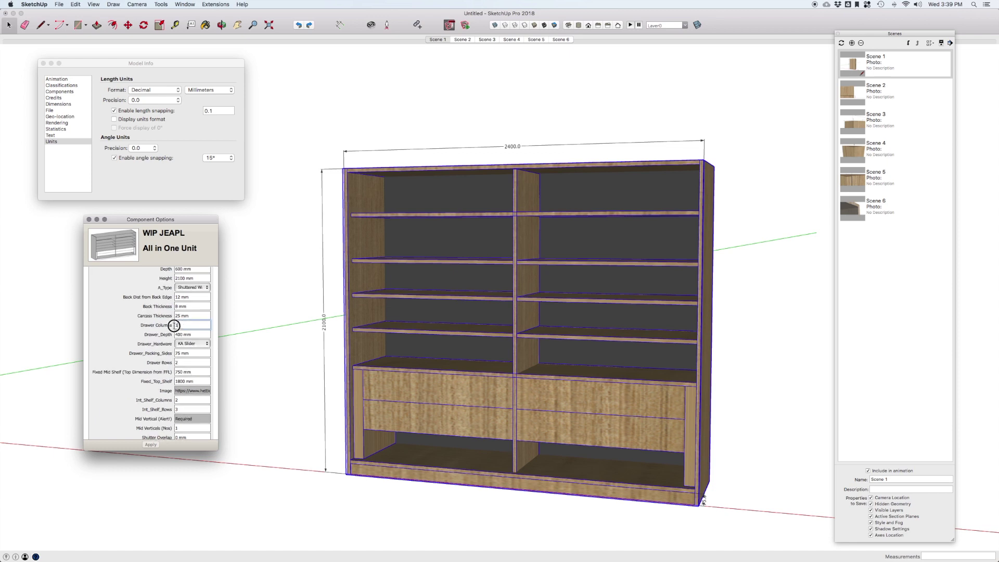
type("2")
key("Return")
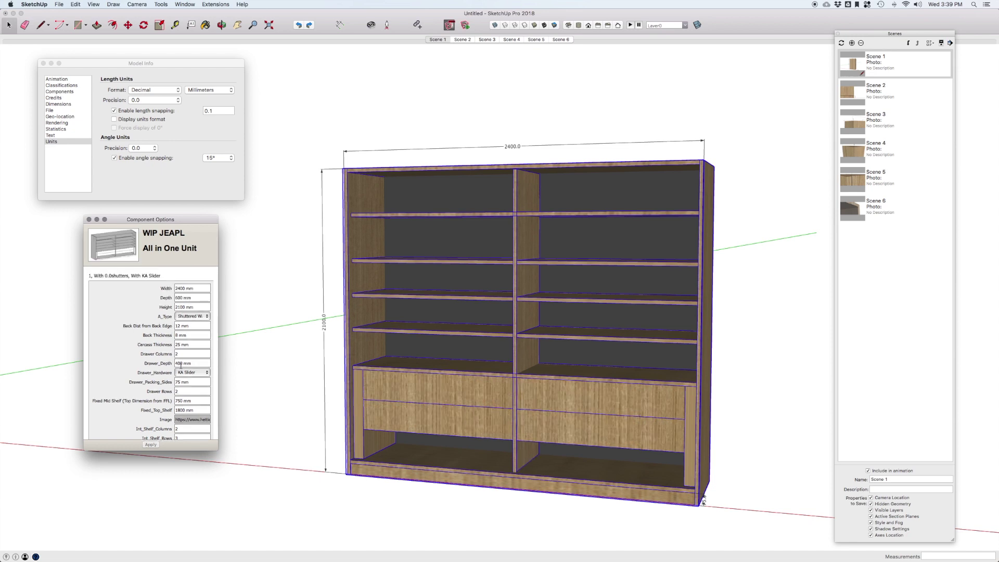
left_click(165, 390)
type("3")
key("Return")
scroll(150, 400, "down", 3)
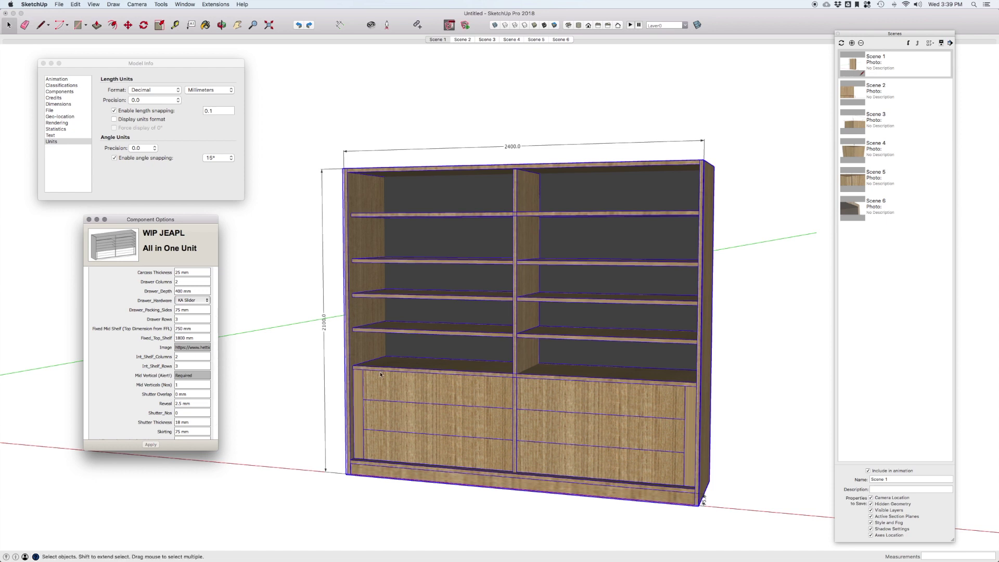
Set the fixed mid shelf to 800 mm and the top shelf from 1800 to 1750 mm.
left_click(193, 328)
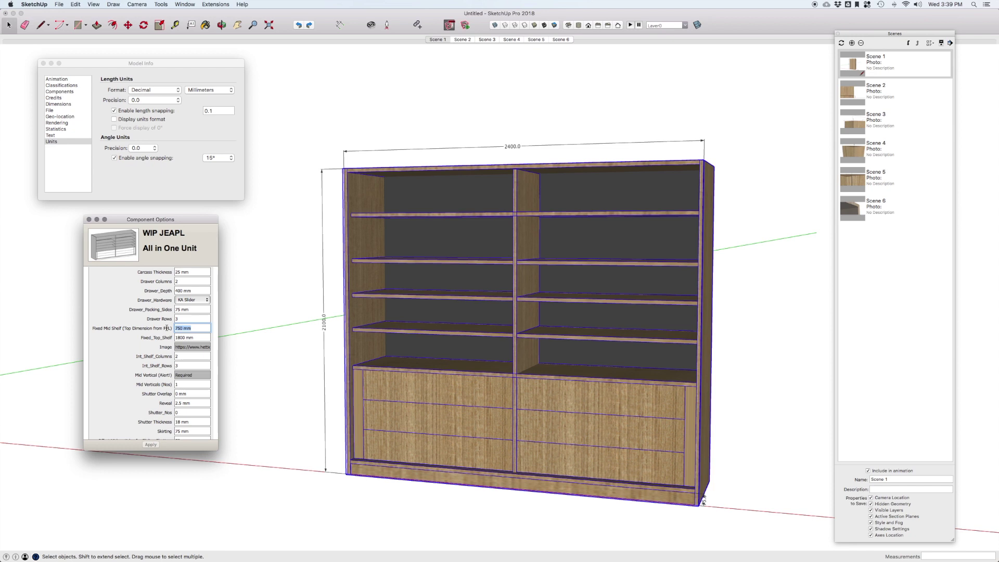
type("800")
key("Return")
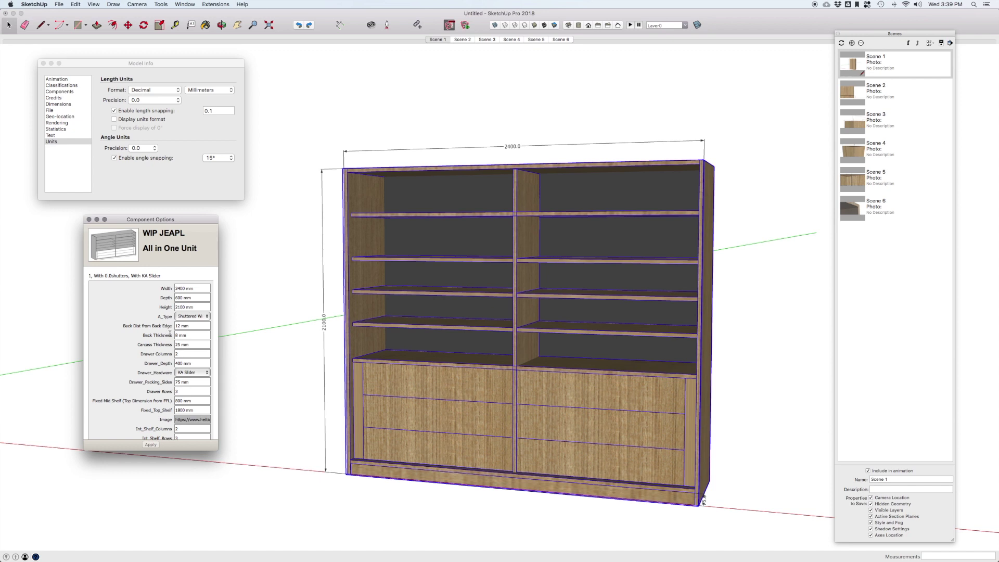
scroll(170, 334, "down", 2)
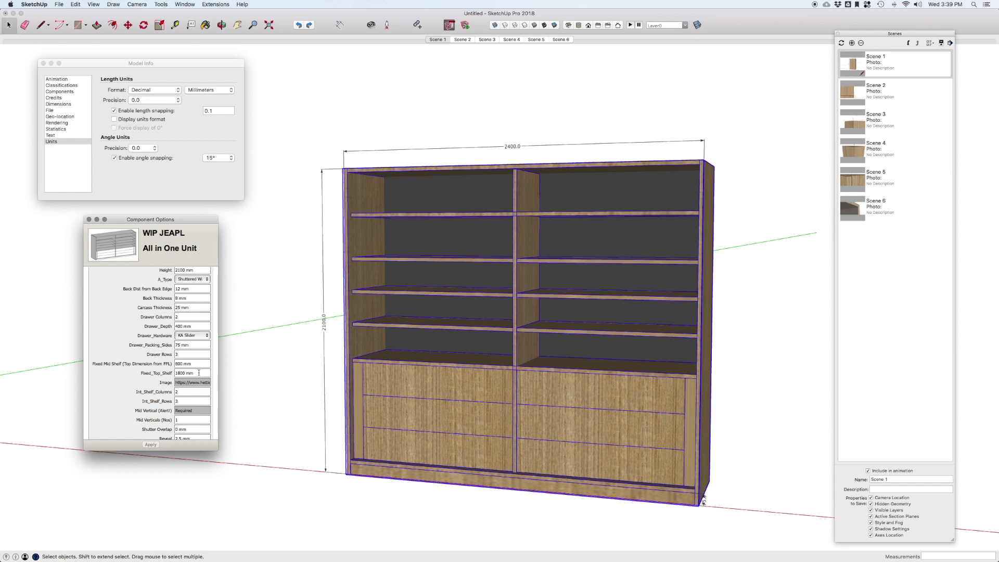
left_click_drag(199, 374, 163, 374)
type("1750")
key("Return")
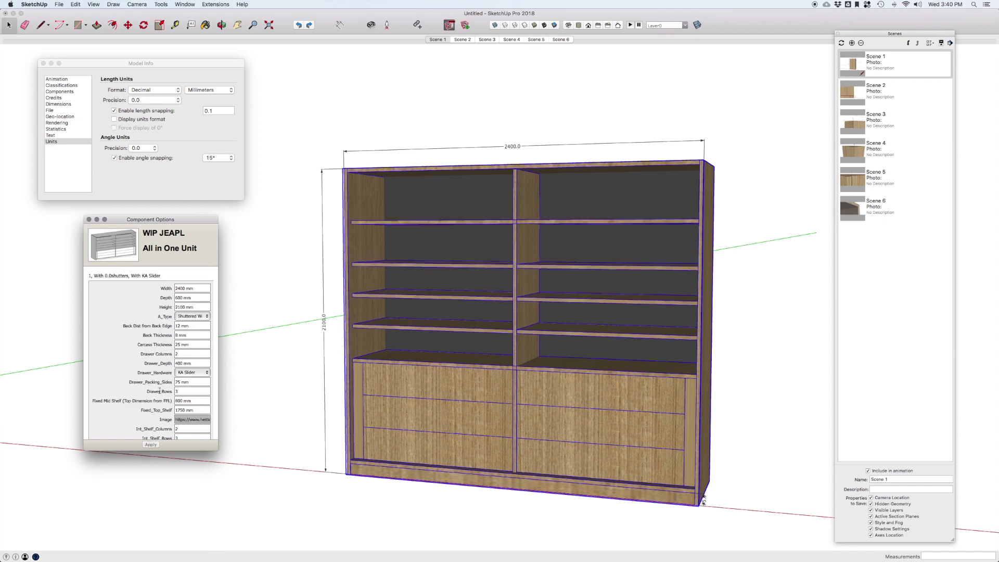
scroll(160, 391, "down", 3)
scroll(160, 391, "down", 2)
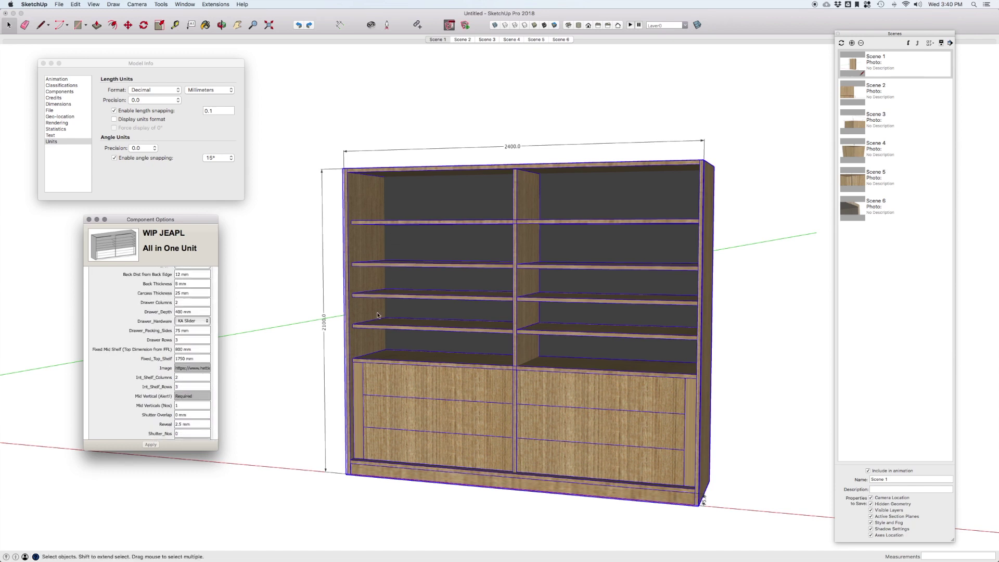
Set Int_Shelf_Rows to 2, then to 0.
double_click(183, 387)
type("2")
key("Return")
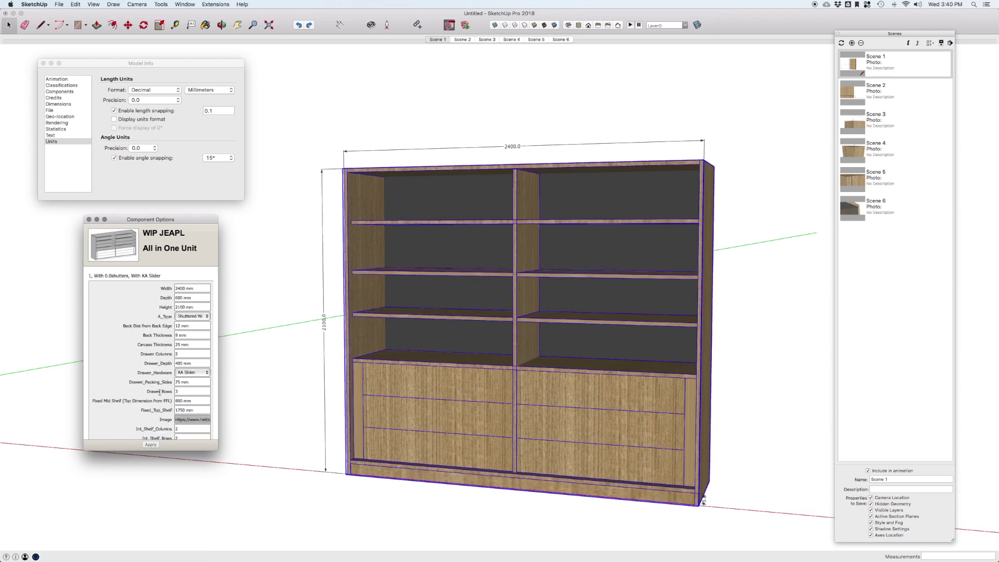
scroll(188, 401, "down", 1)
scroll(183, 403, "down", 1)
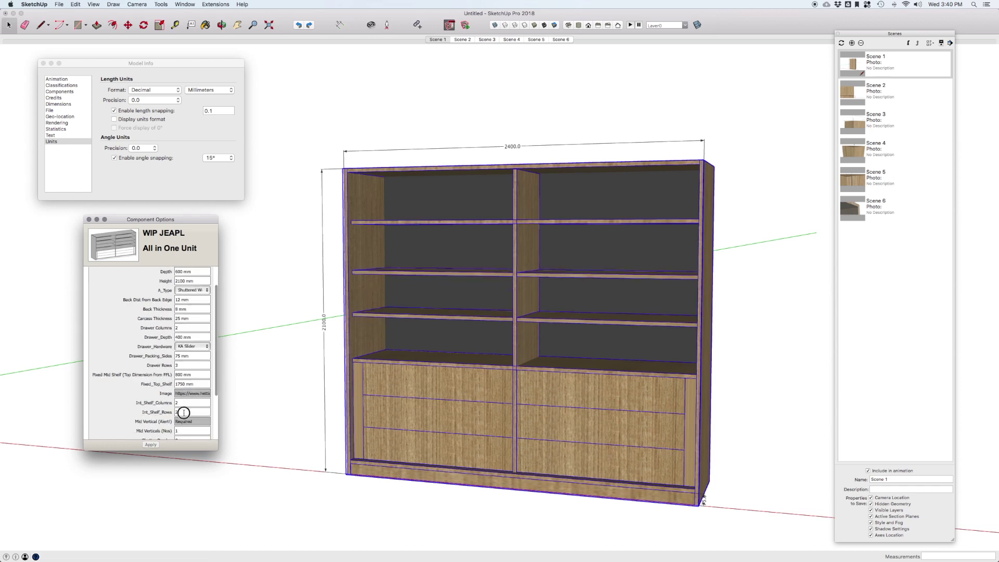
type("0")
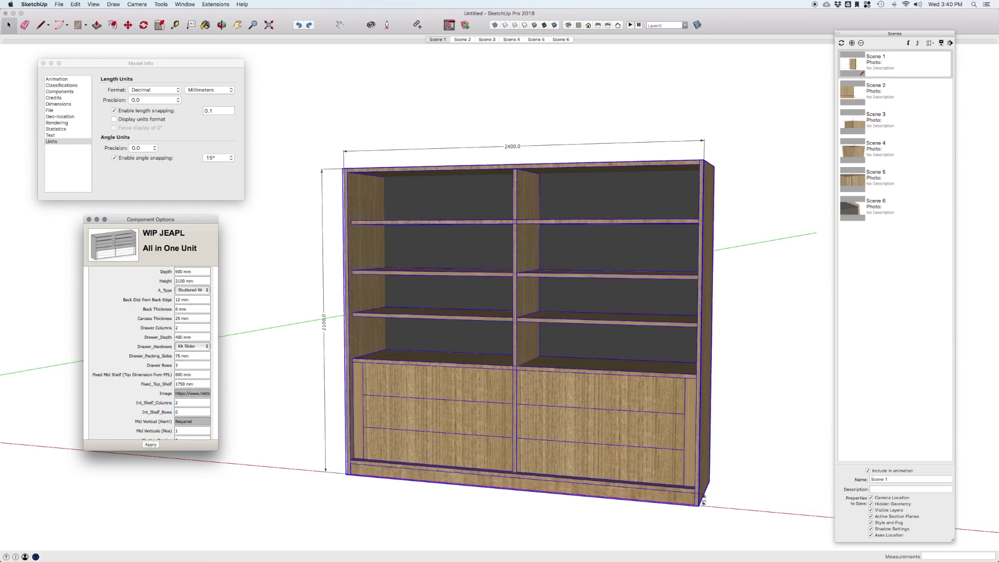
key("Return")
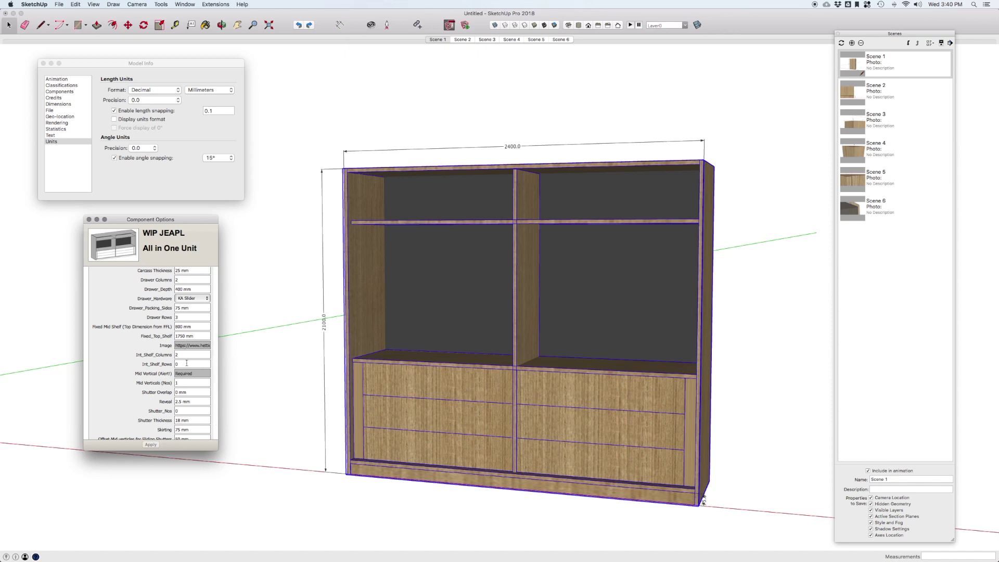
scroll(186, 363, "down", 2)
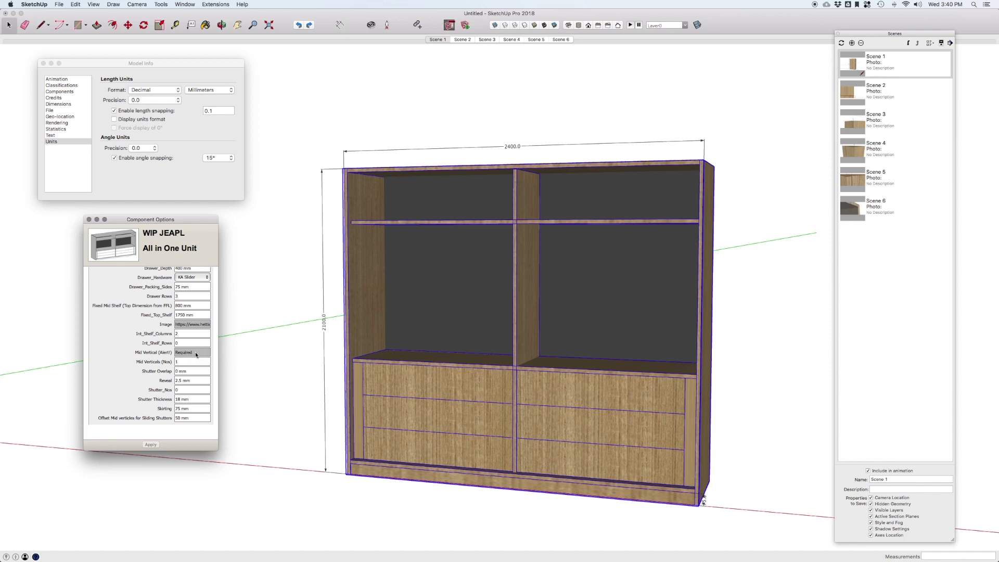
left_click(177, 362)
type("3")
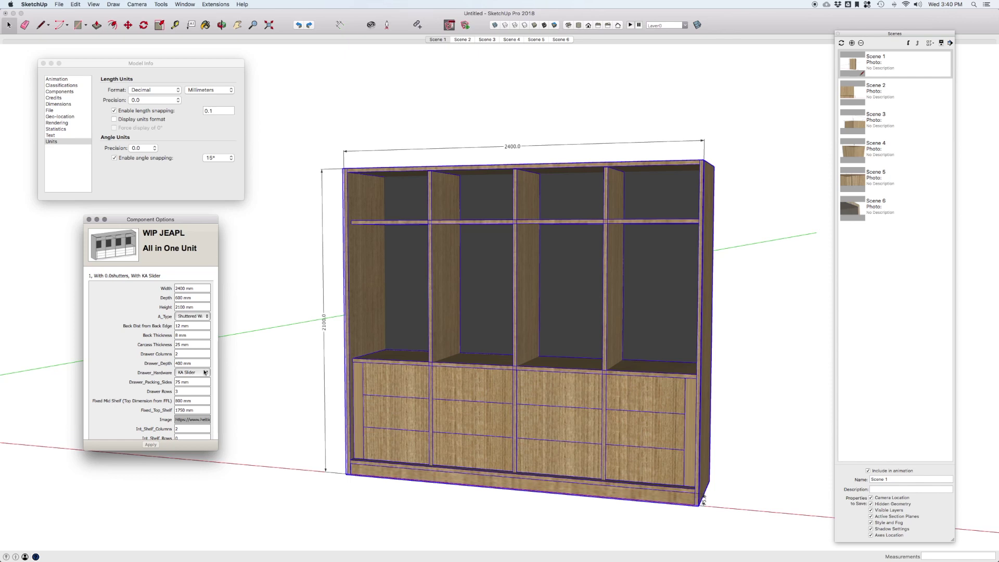
scroll(186, 391, "down", 3)
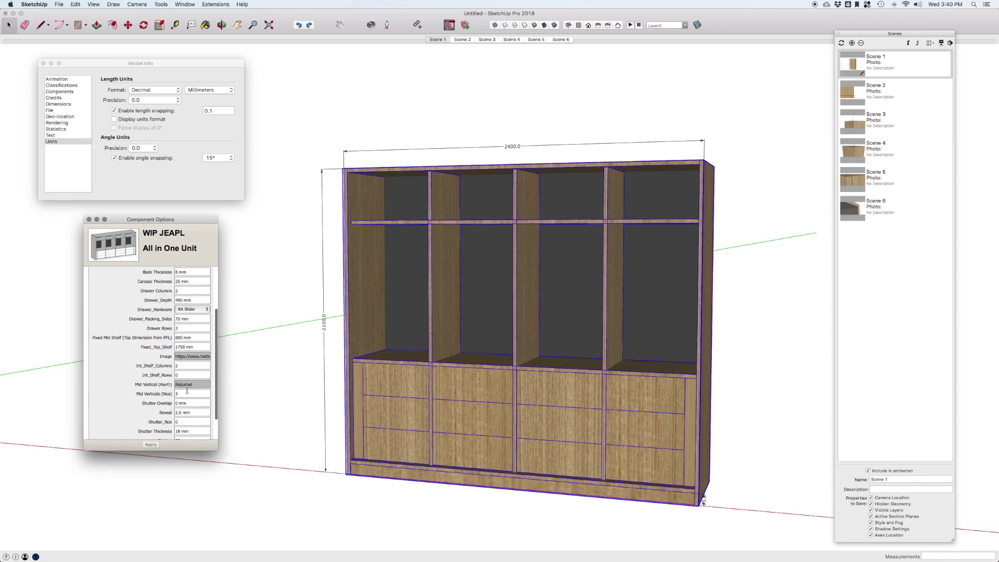
double_click(182, 367)
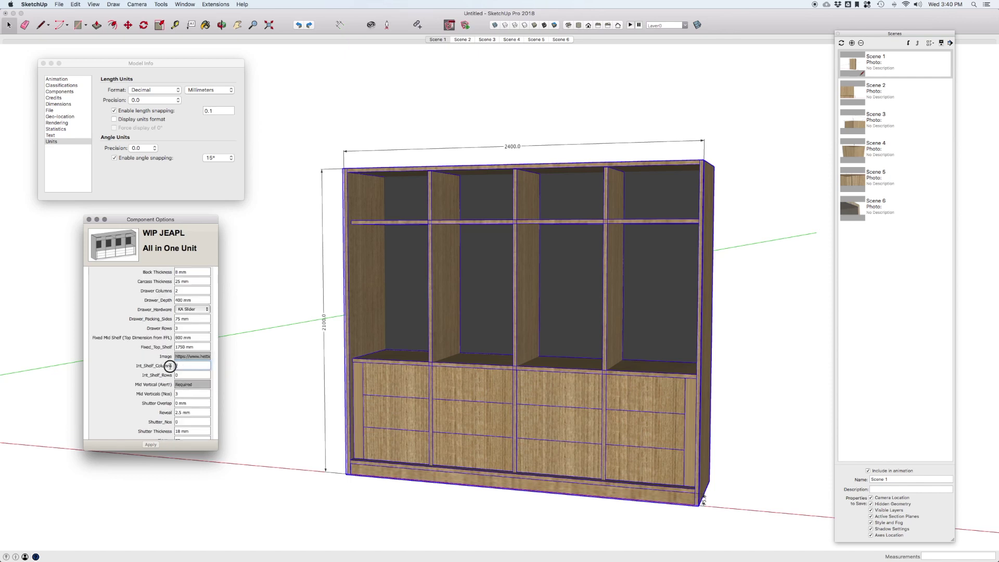
scroll(172, 365, "down", 2)
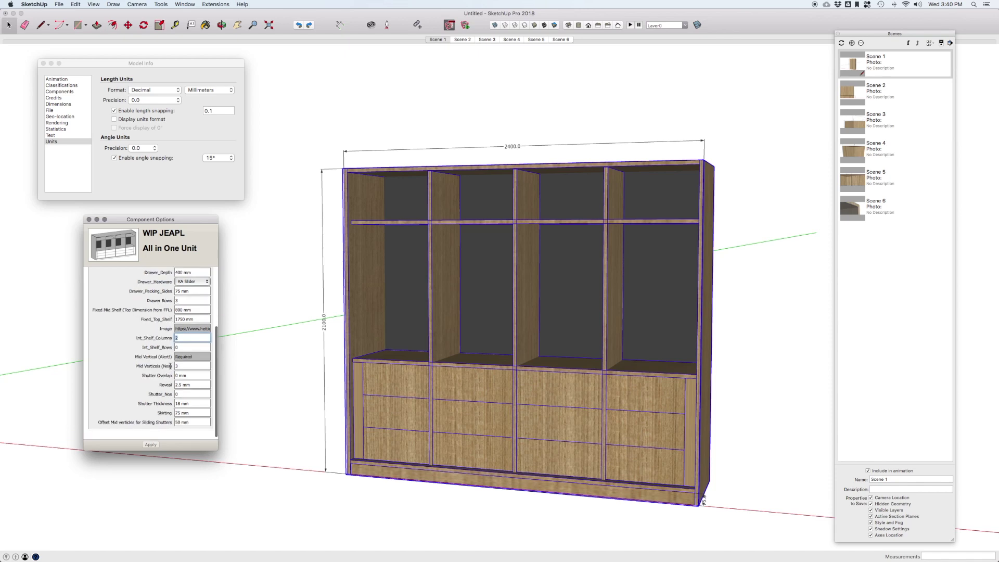
scroll(170, 366, "up", 1)
scroll(171, 365, "up", 1)
scroll(171, 366, "up", 1)
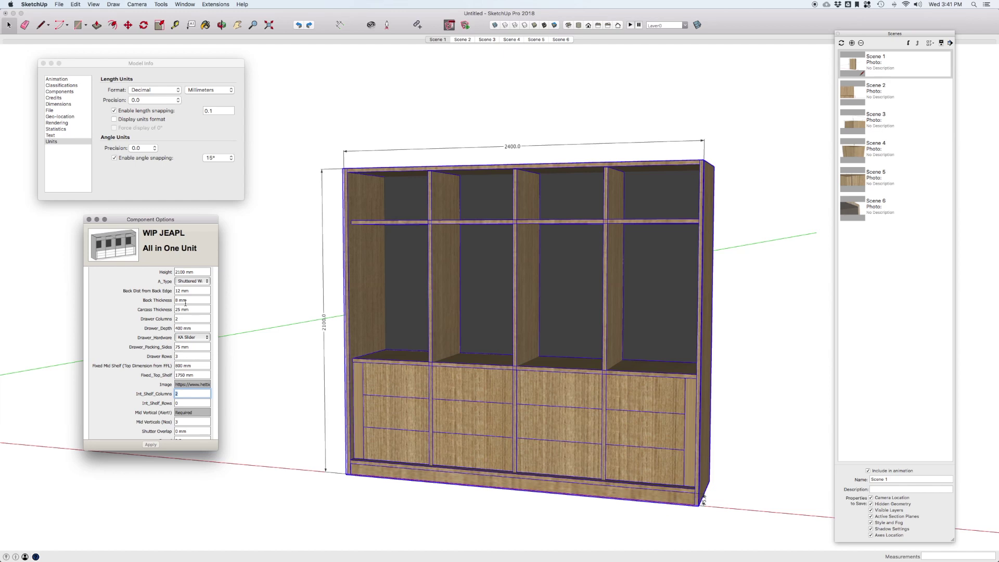
scroll(187, 398, "down", 2)
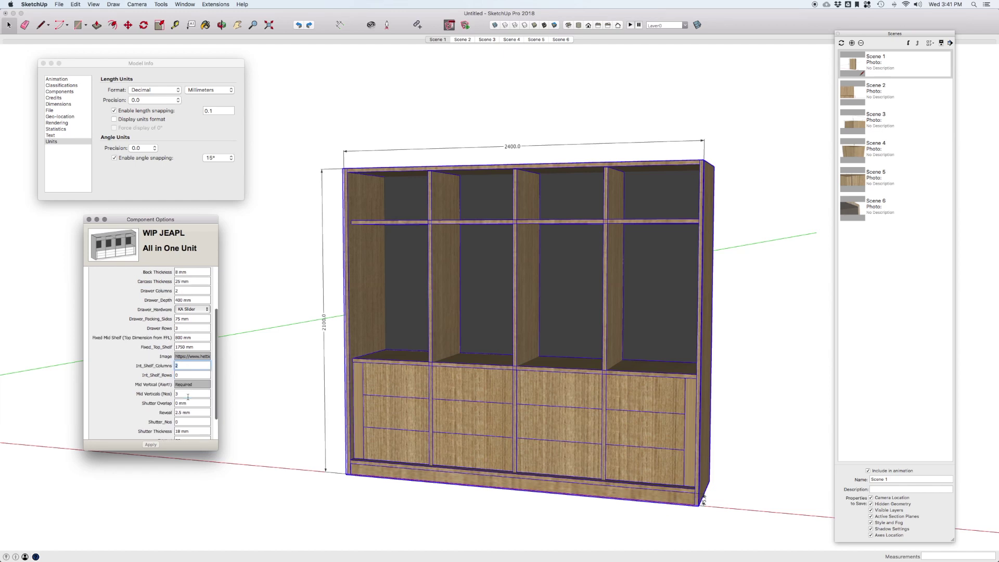
left_click(179, 391)
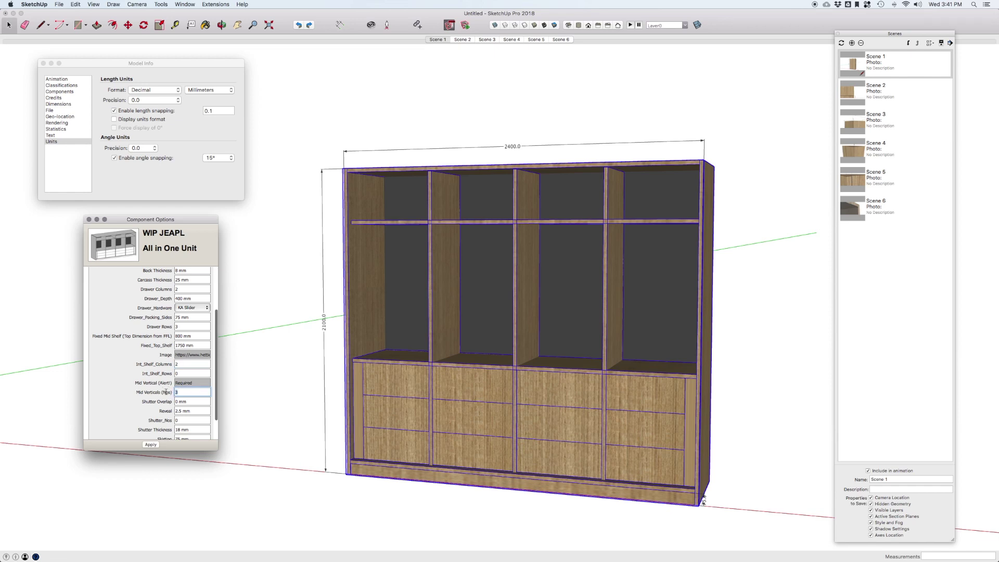
type("41")
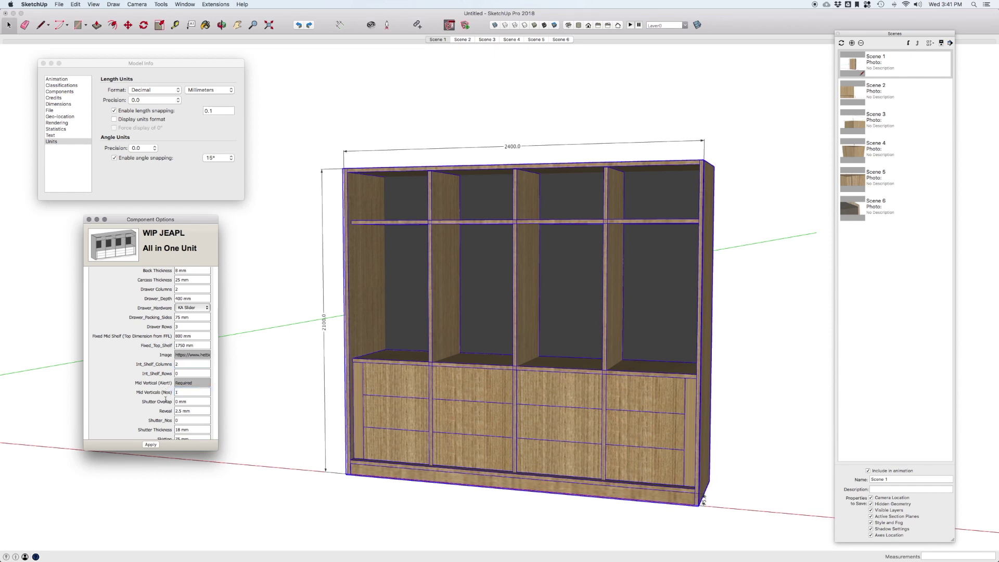
key("Return")
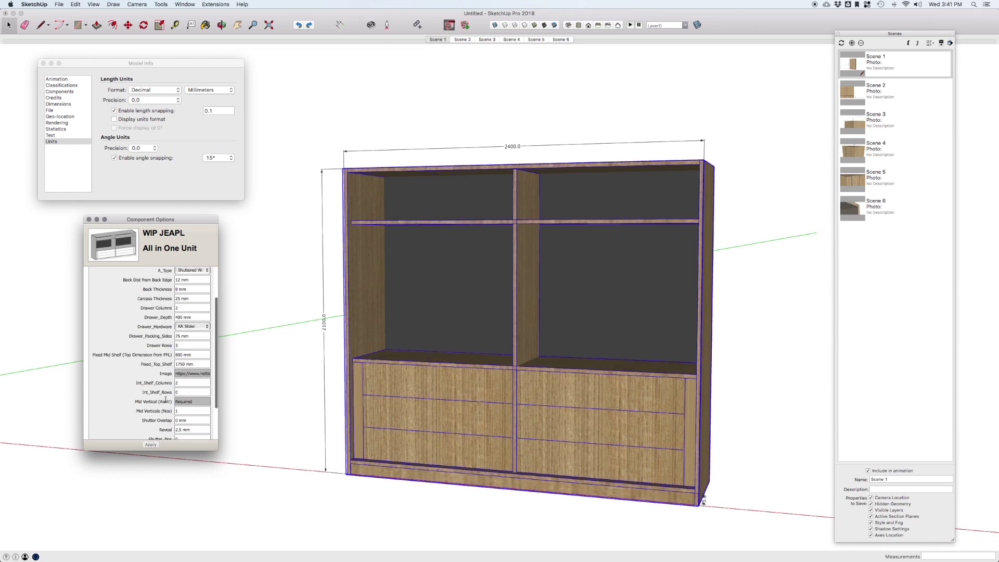
scroll(167, 365, "down", 3)
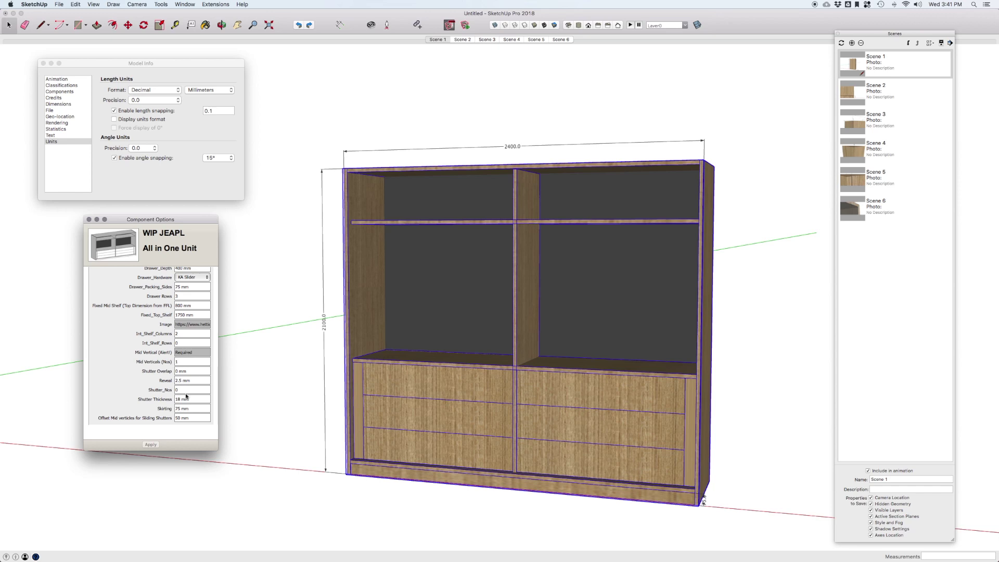
Set Shutter_Nos to 4 so four full-height shutters cover the 2400 mm front.
left_click(176, 389)
type("4")
key("Return")
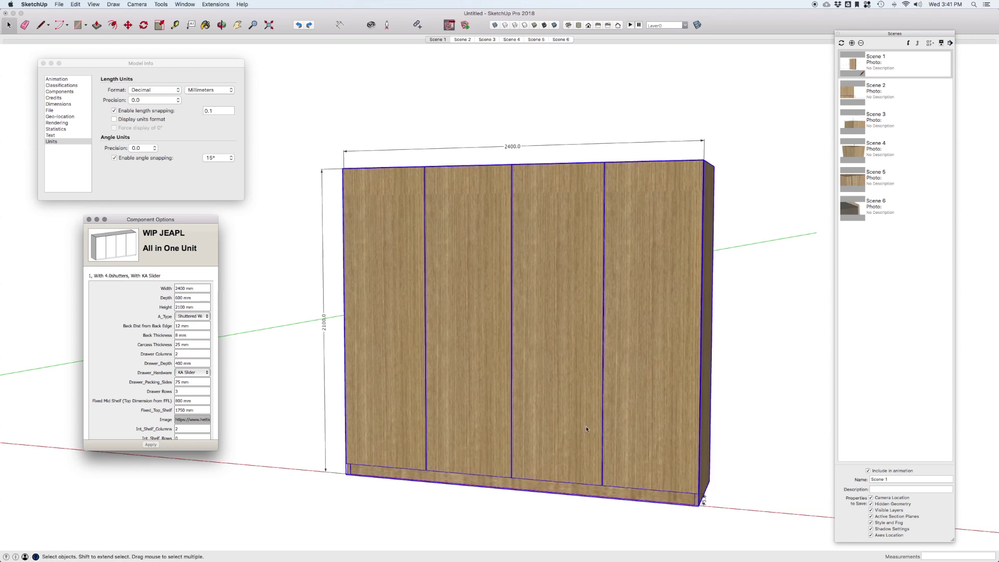
scroll(533, 441, "down", 2)
scroll(533, 441, "down", 2)
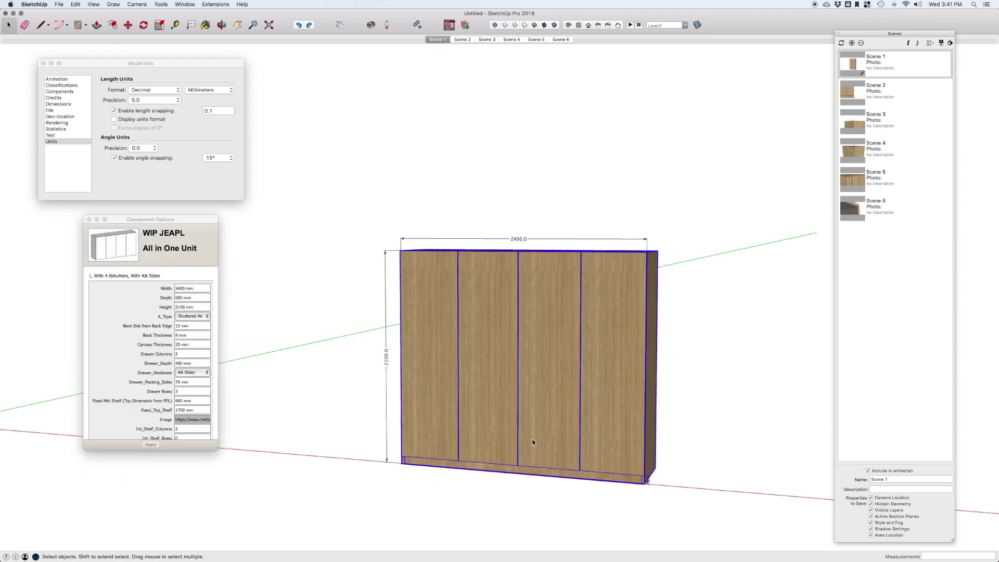
scroll(532, 441, "down", 2)
Copy the four-shutter wardrobe with the Move tool and place it flush beside the original.
key("m")
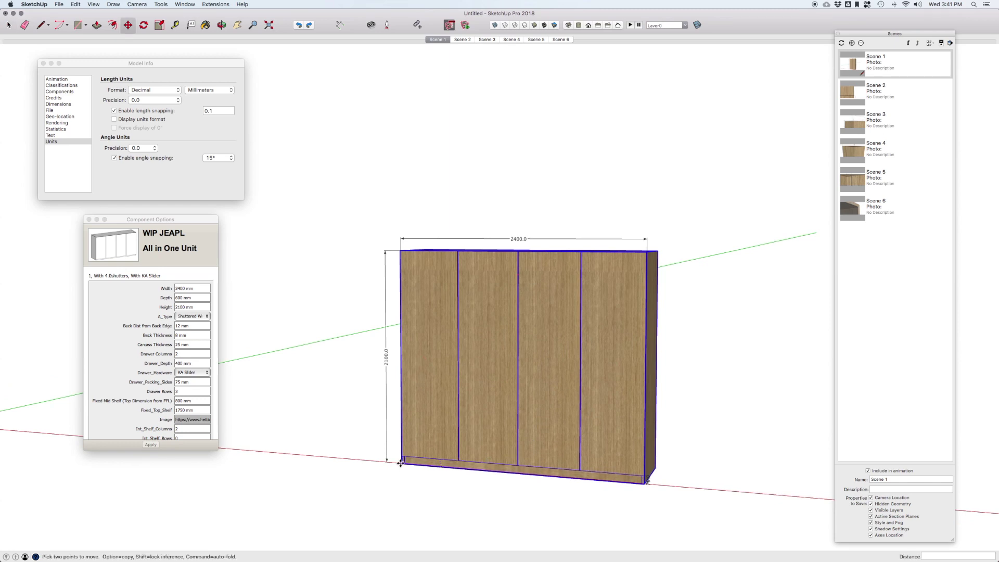
scroll(400, 464, "up", 2)
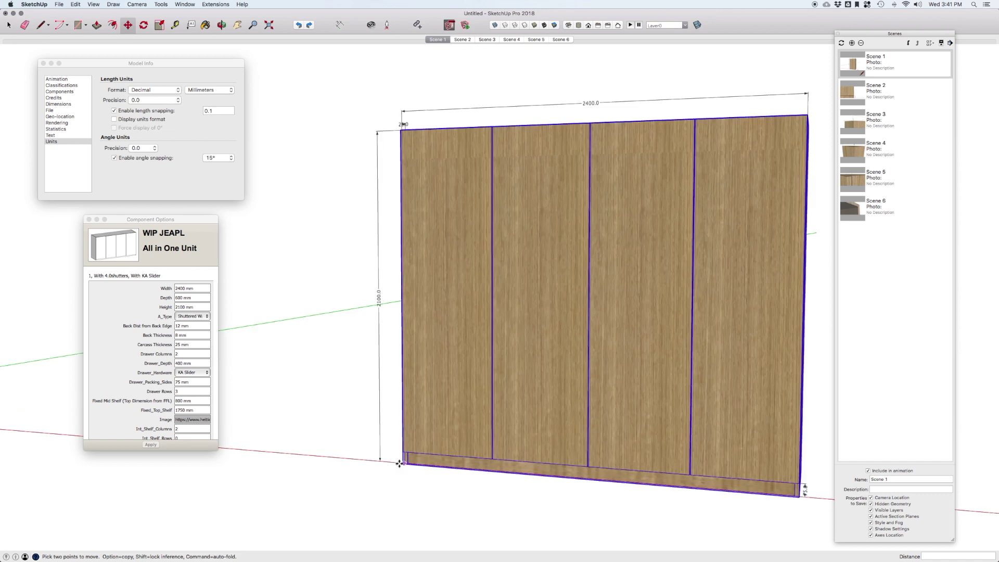
scroll(401, 463, "up", 2)
scroll(405, 462, "up", 2)
left_click(405, 463)
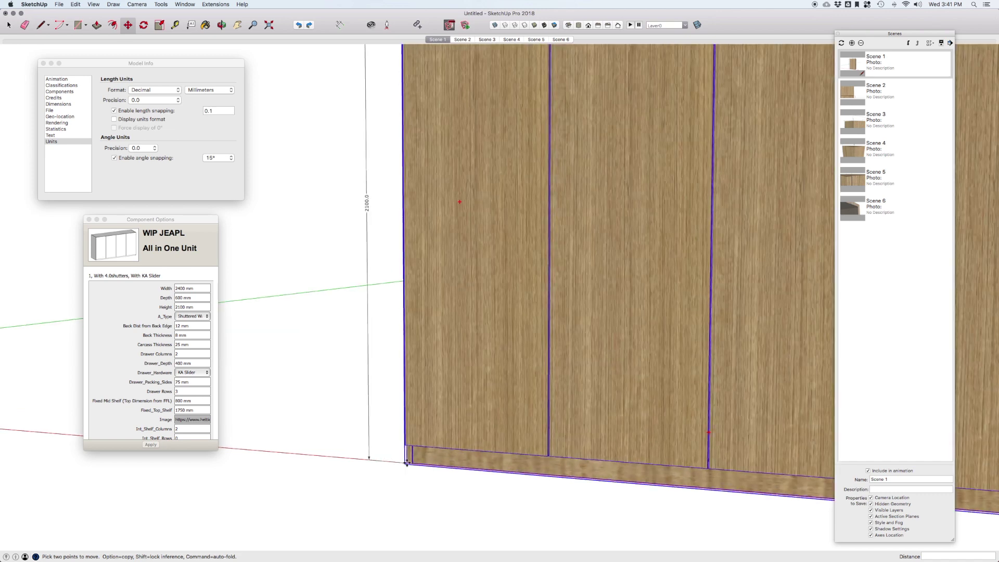
key("alt")
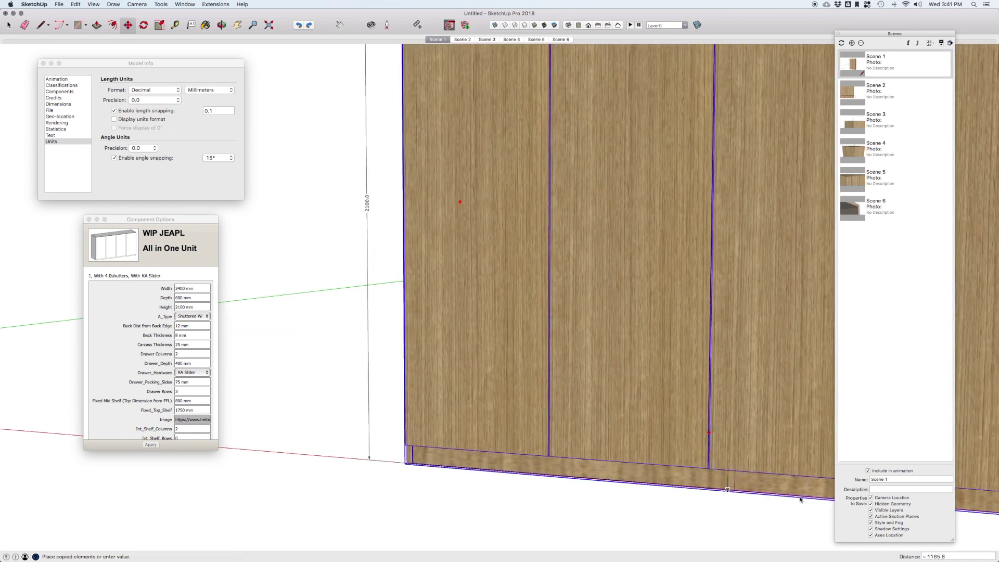
middle_click_drag(794, 492, 665, 446)
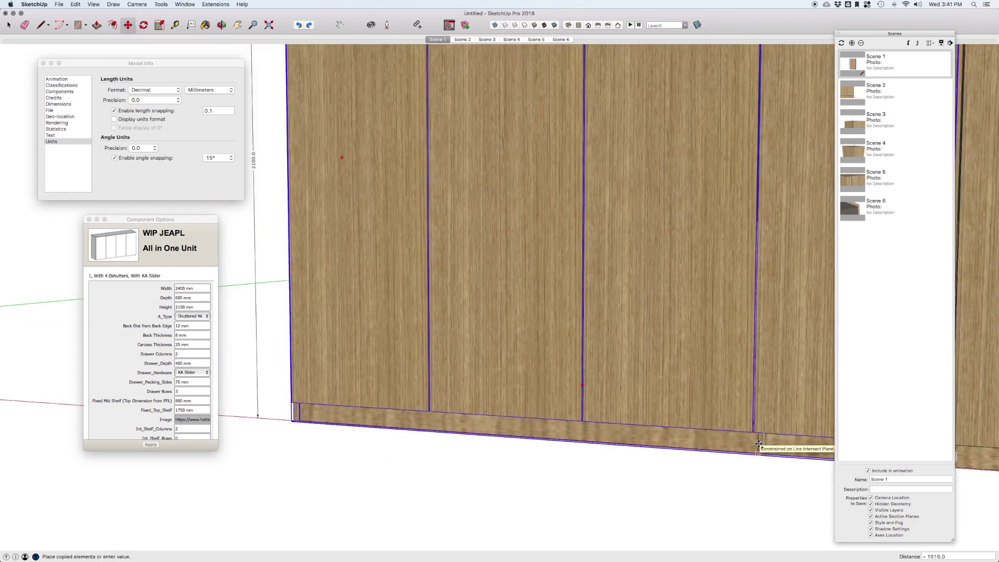
middle_click_drag(666, 445, 758, 443)
scroll(758, 444, "down", 5)
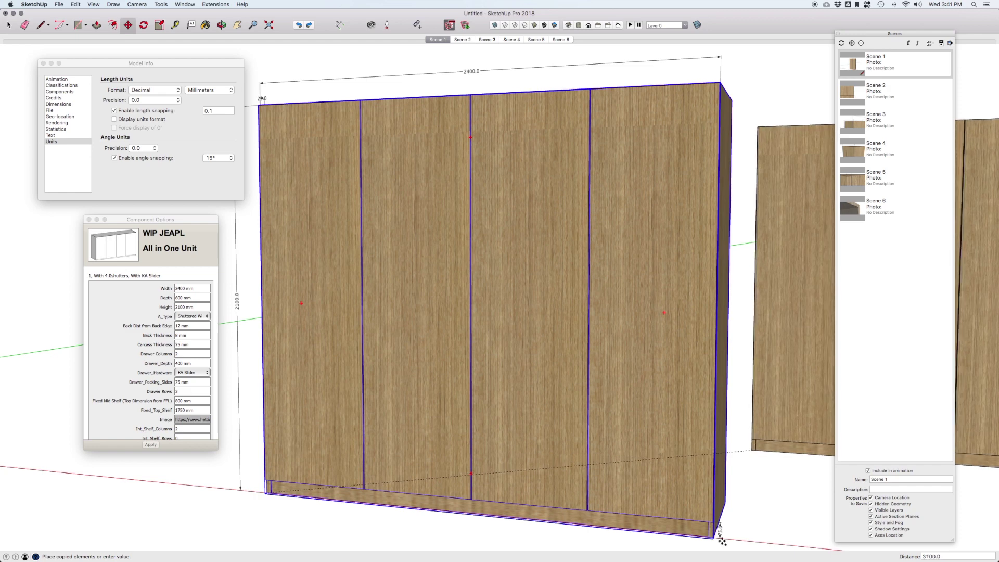
left_click(713, 535)
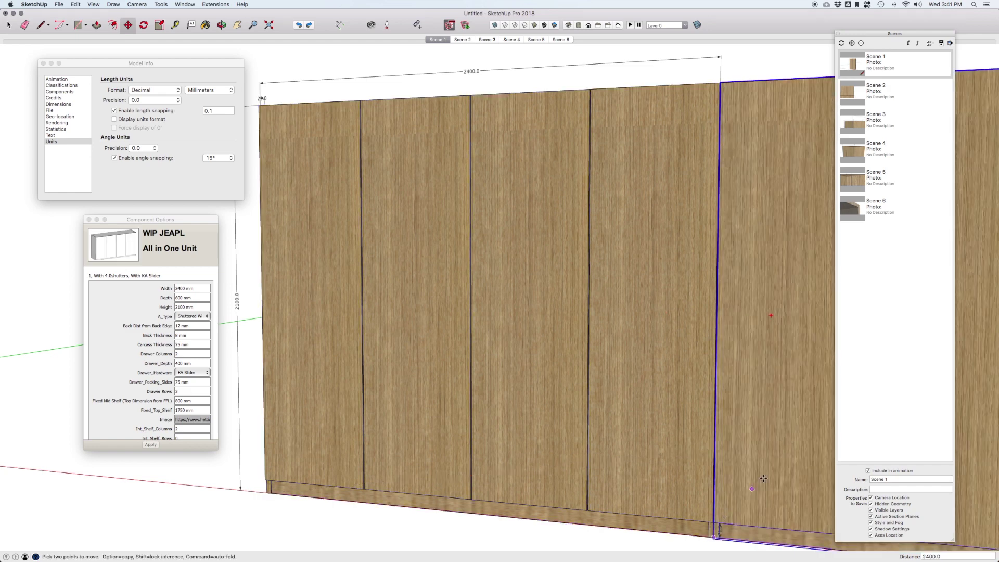
Select the copied wardrobe unit to show its Component Options.
key("space")
scroll(763, 478, "down", 3)
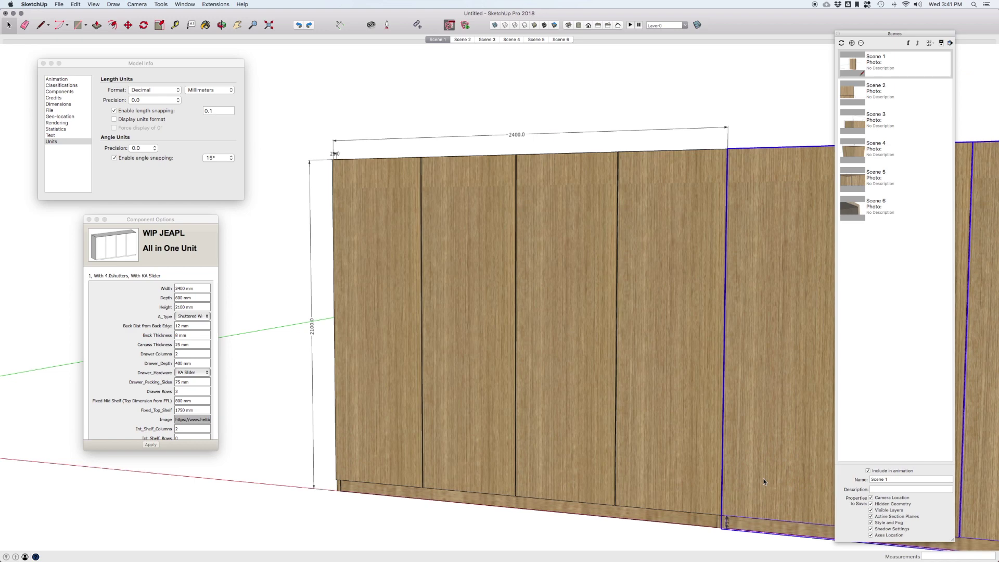
scroll(764, 482, "down", 2)
scroll(764, 481, "down", 2)
left_click(632, 522)
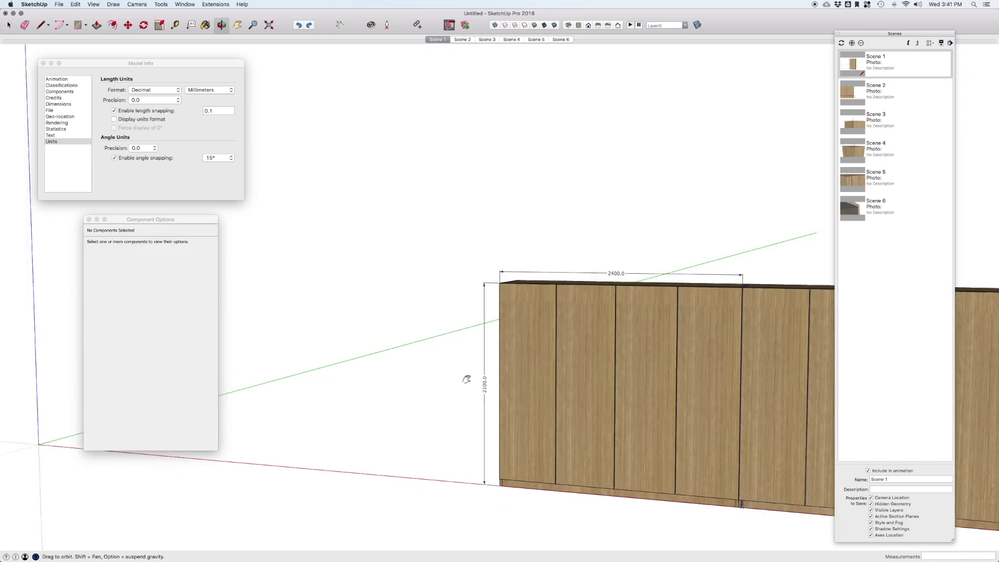
scroll(468, 384, "up", 5)
left_click(617, 383)
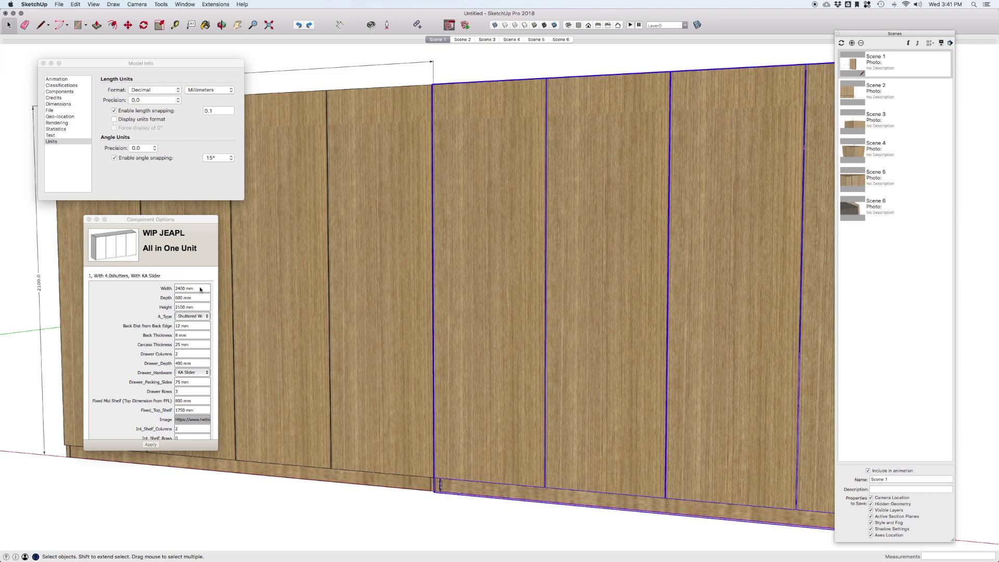
Set the copied unit's Width to 450 and Shutter_Nos to 0.
left_click(199, 288)
left_click_drag(199, 288, 168, 287)
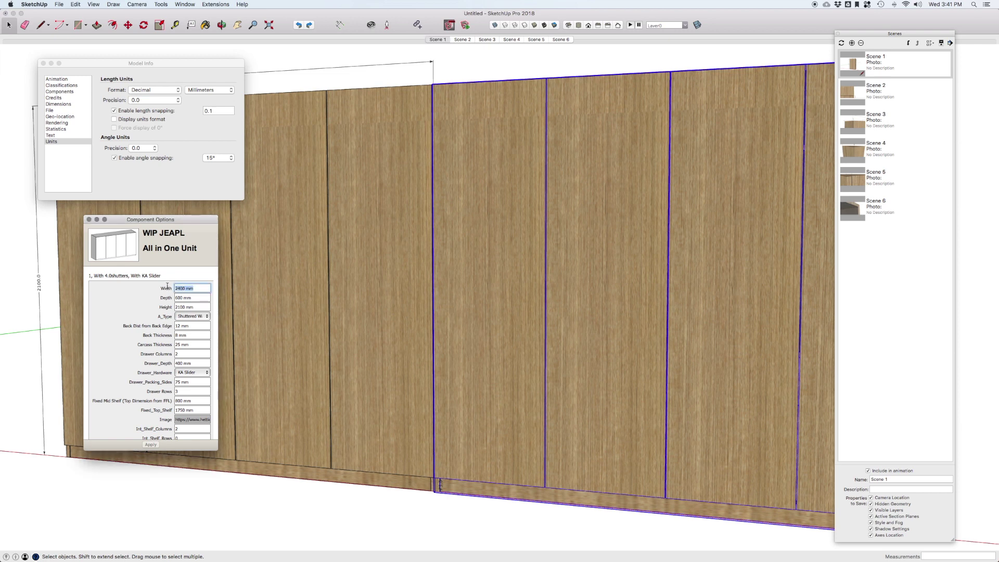
type("4")
type("0")
key("Return")
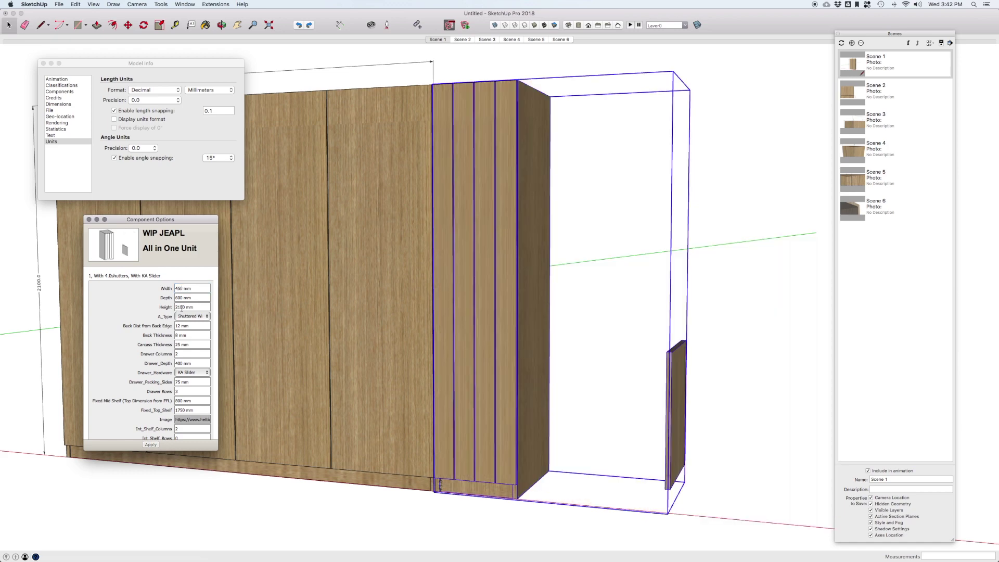
scroll(181, 331, "down", 2)
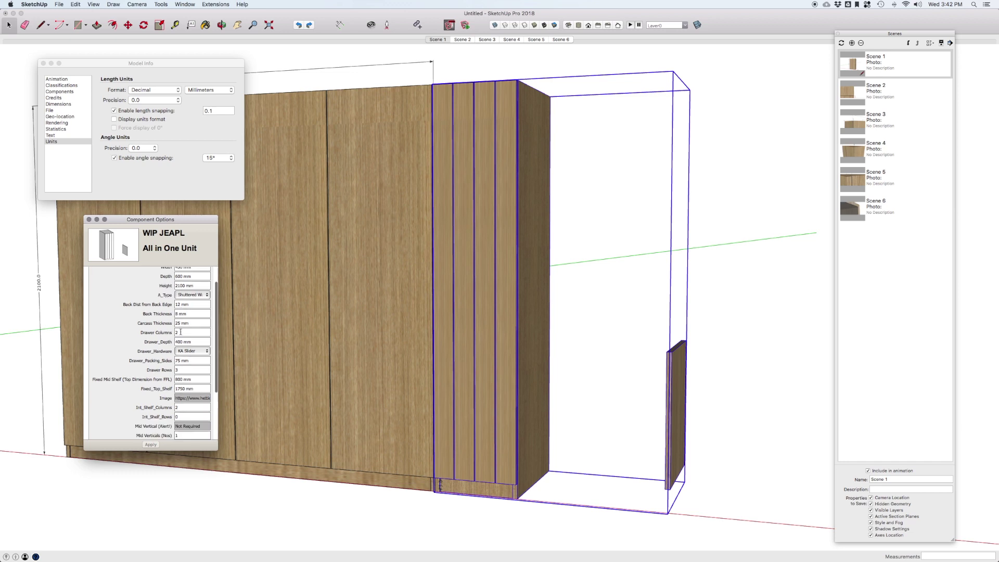
scroll(180, 331, "down", 3)
scroll(180, 332, "down", 3)
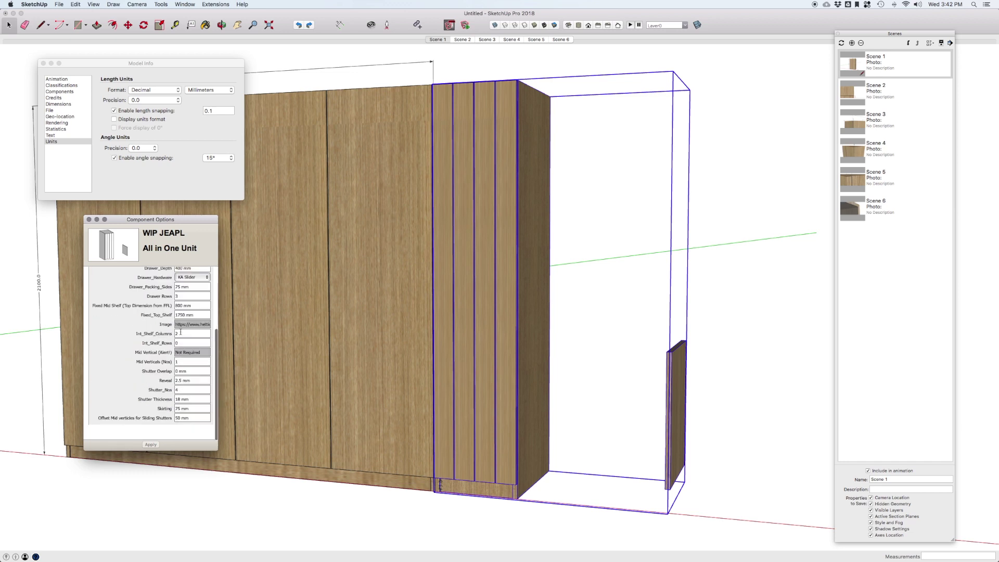
double_click(182, 390)
type("0")
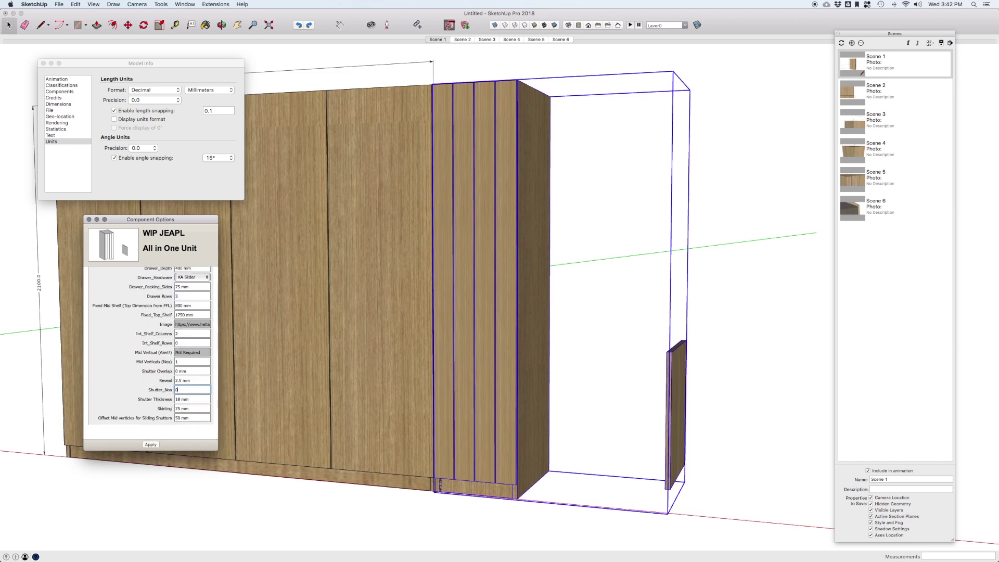
key("Return")
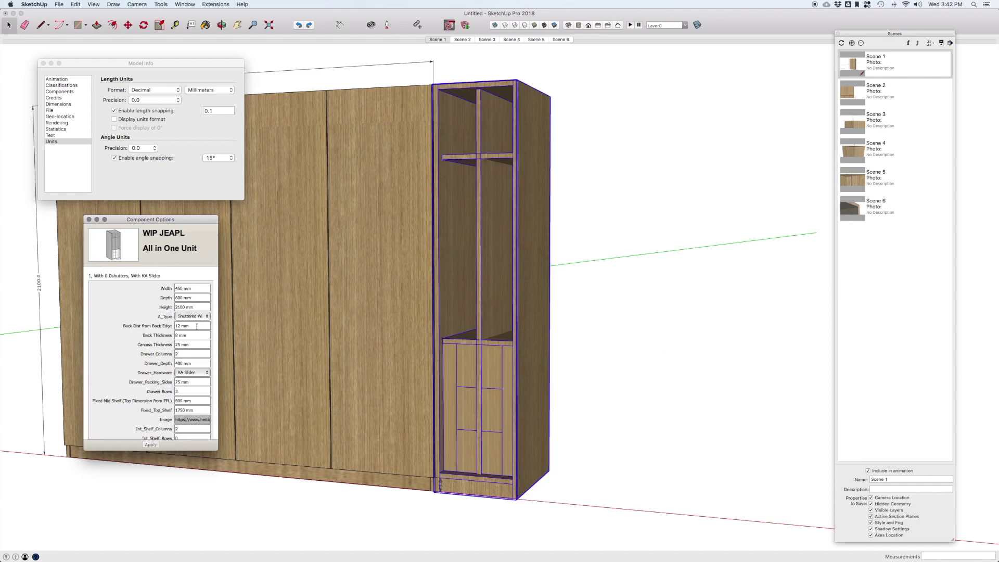
Set Drawer Columns to 0 and enter 4 internal shelf rows.
double_click(179, 354)
type("0")
key("Return")
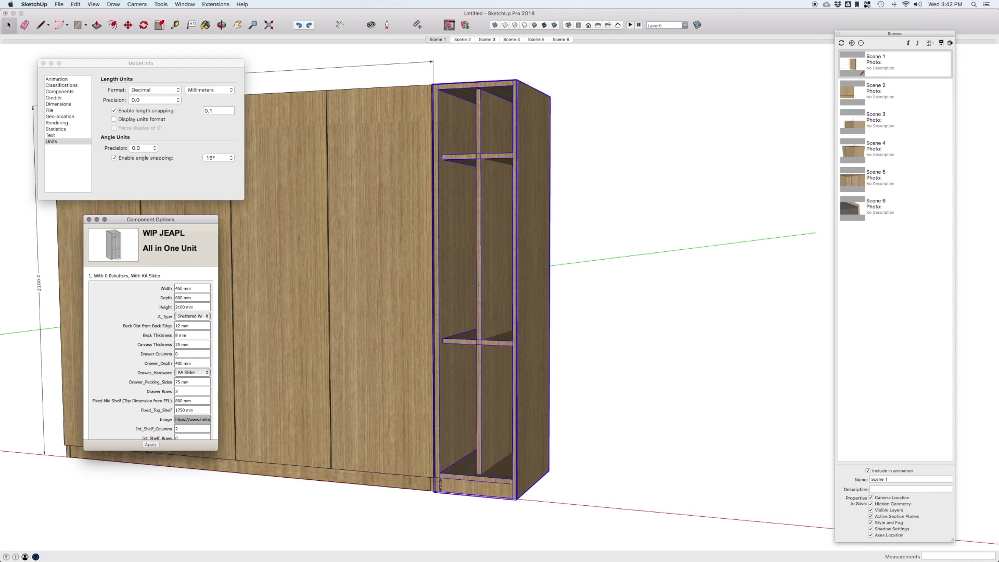
scroll(152, 353, "down", 2)
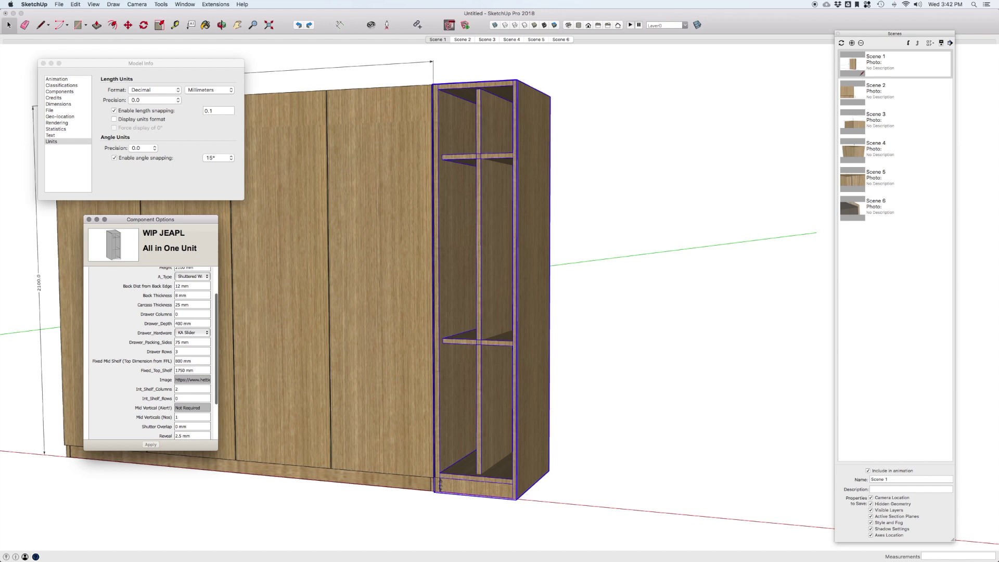
scroll(153, 352, "down", 1)
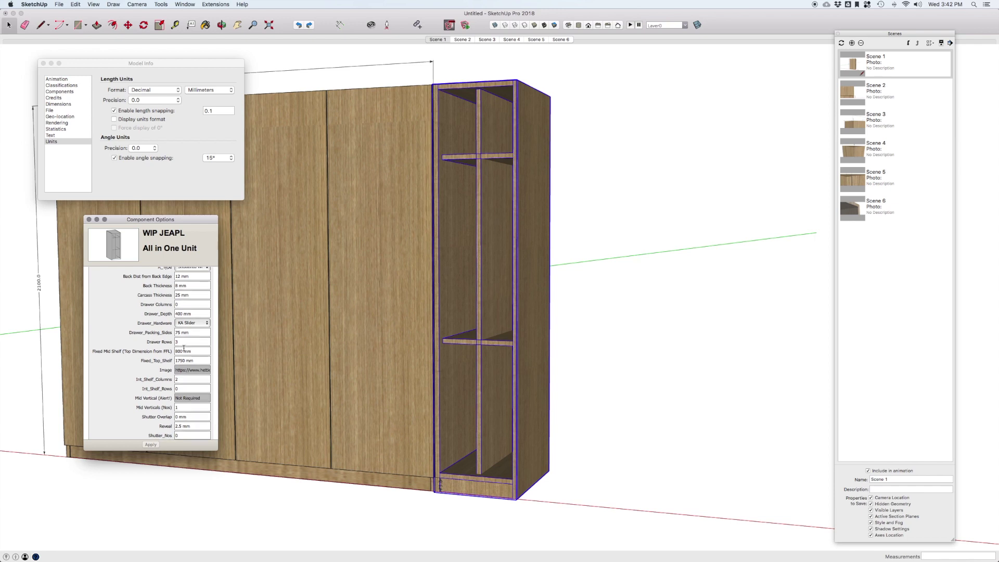
scroll(184, 349, "down", 3)
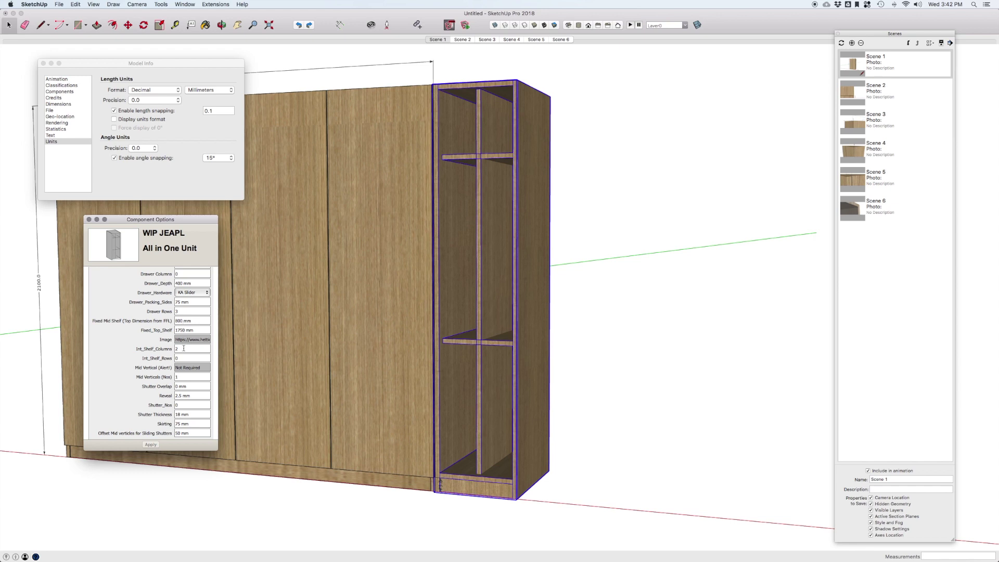
key("Tab")
key("Tab")
type("4")
Apply 4 shelf rows, 0 mid verticals and 1 shelf column to the narrow unit.
key("Return")
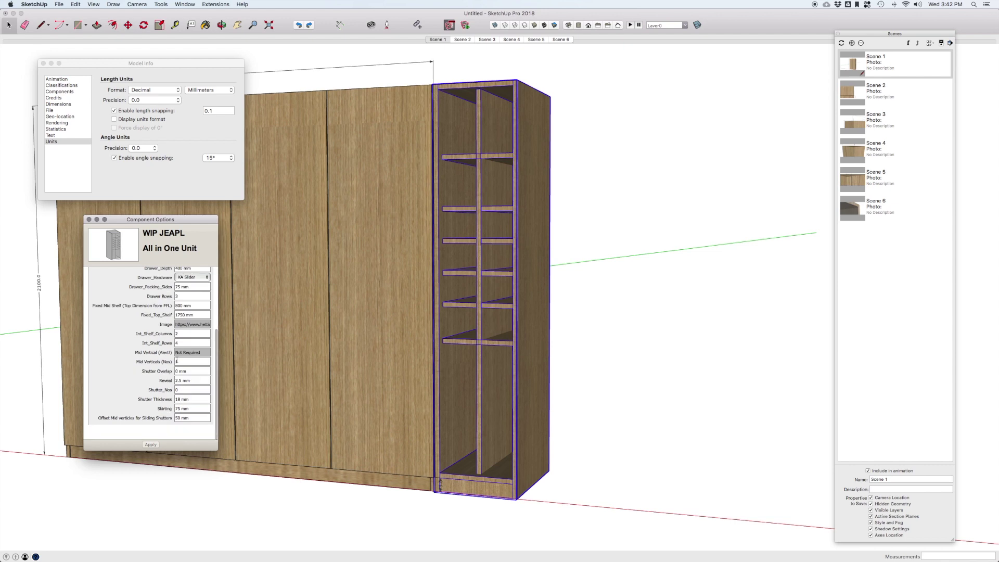
double_click(176, 362)
type("0")
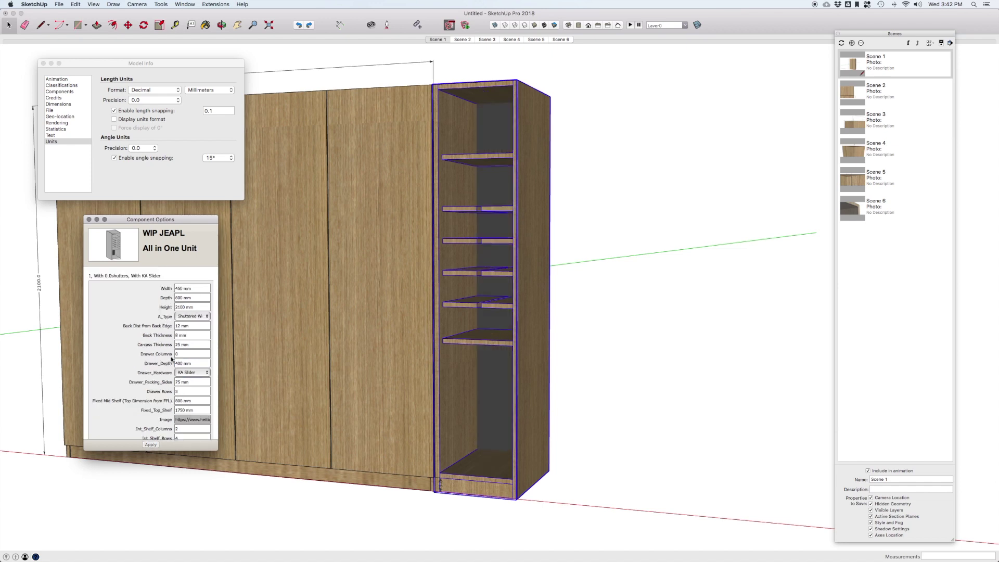
scroll(178, 350, "down", 2)
double_click(163, 388)
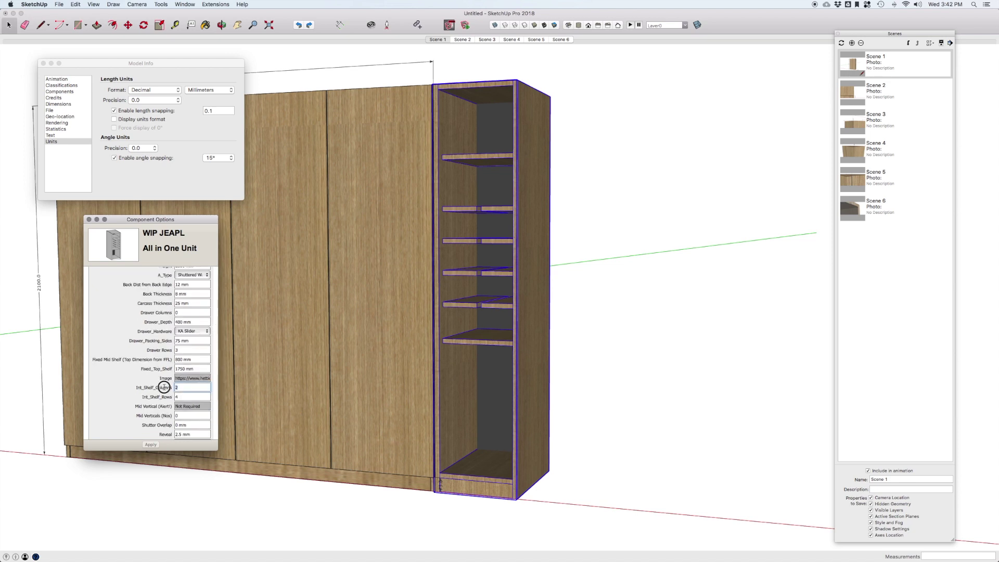
type("1")
key("Return")
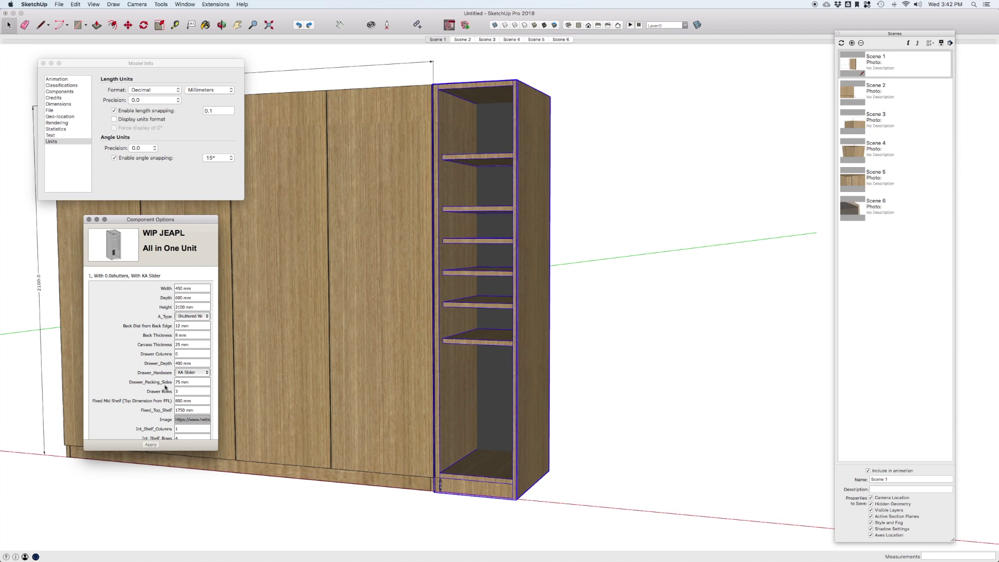
scroll(165, 387, "down", 2)
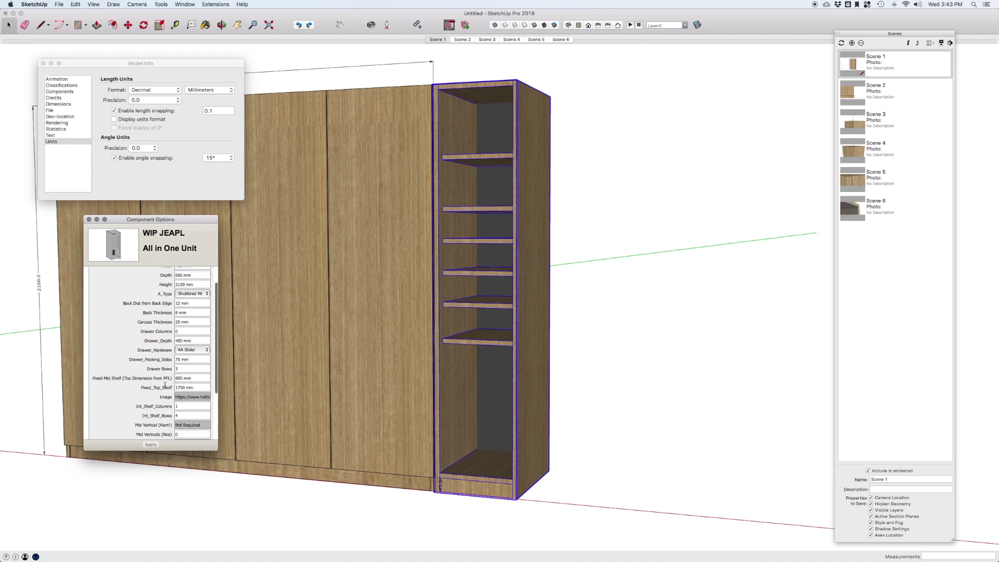
left_click(373, 388)
Copy the four-shutter unit and place it right of the shelf unit.
key("m")
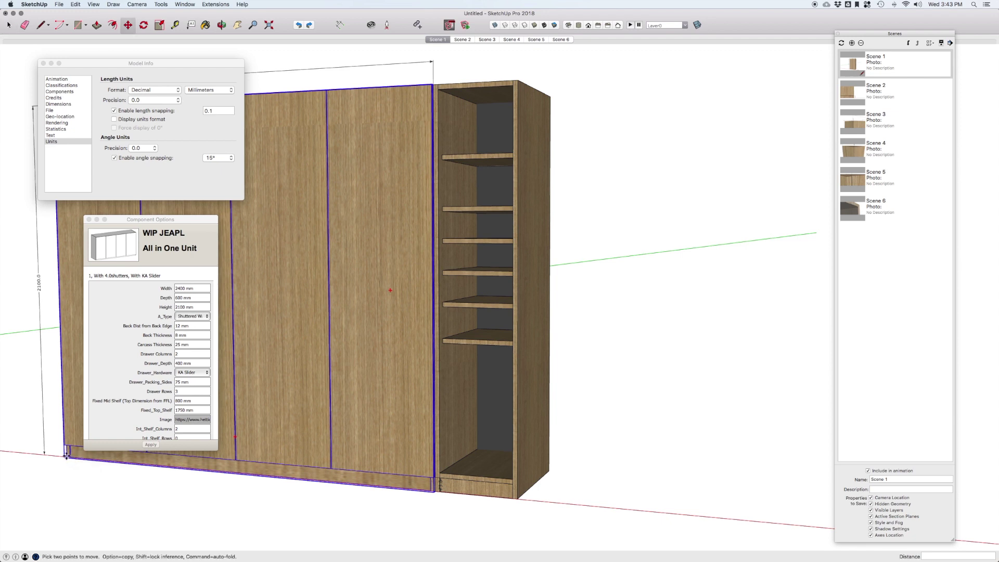
key("alt")
left_click(66, 454)
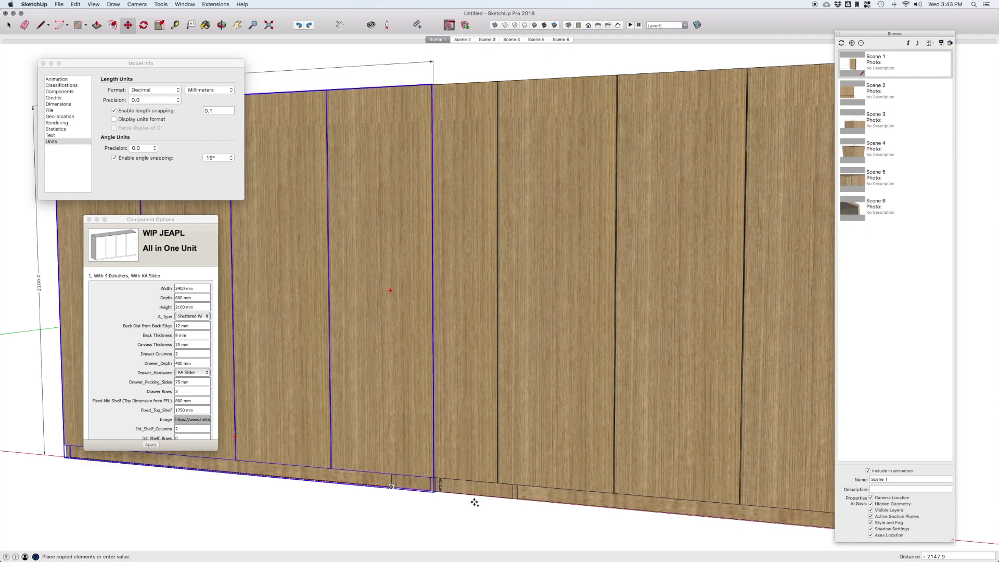
left_click(517, 497)
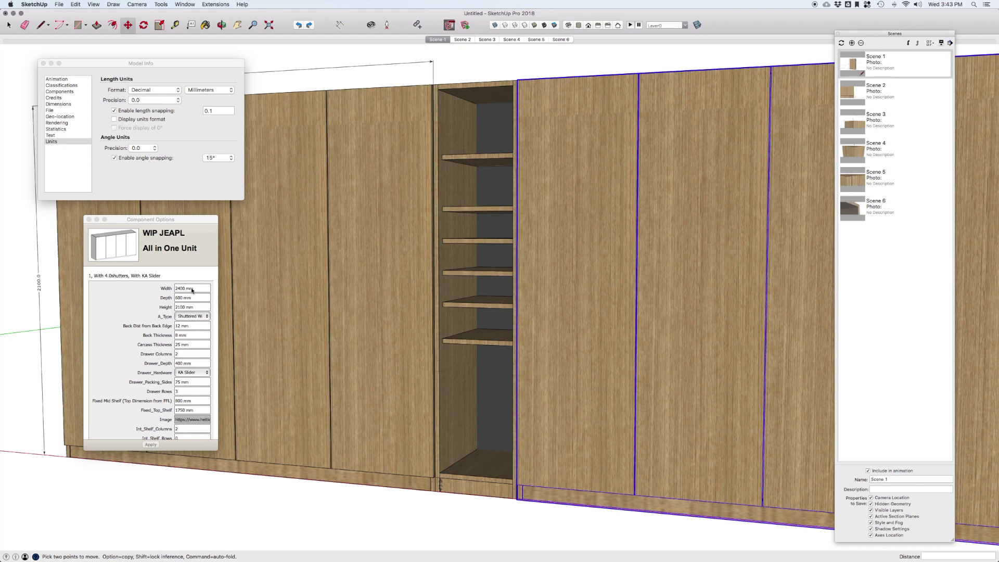
Change the copied unit's width to 600 mm.
left_click(163, 288)
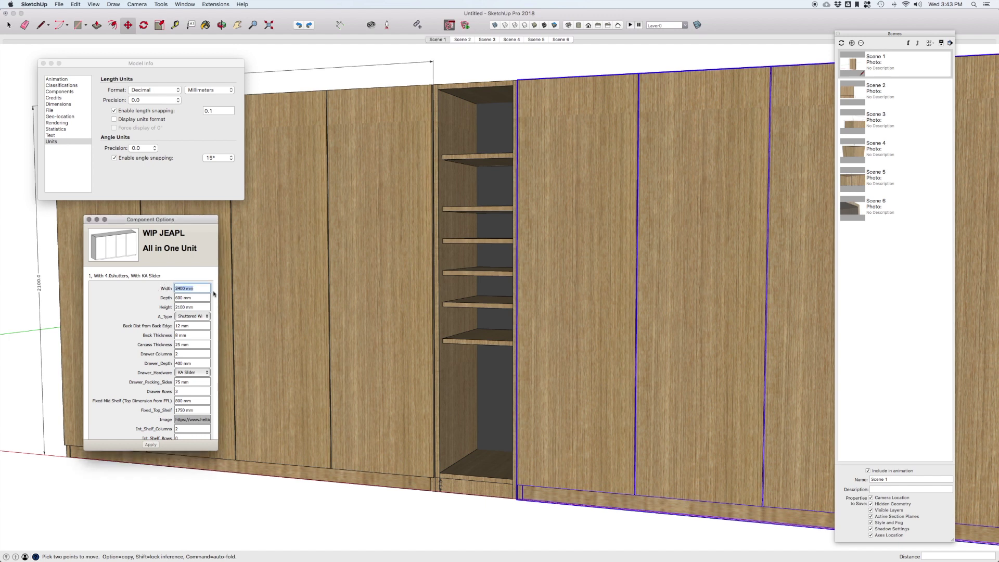
type("60")
key("Return")
left_click(161, 288)
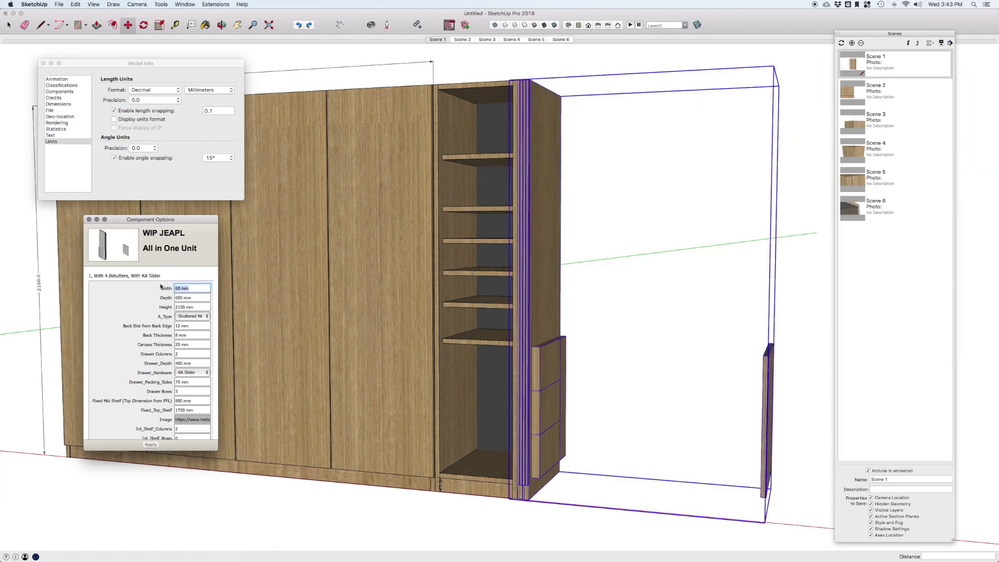
type("600")
key("Return")
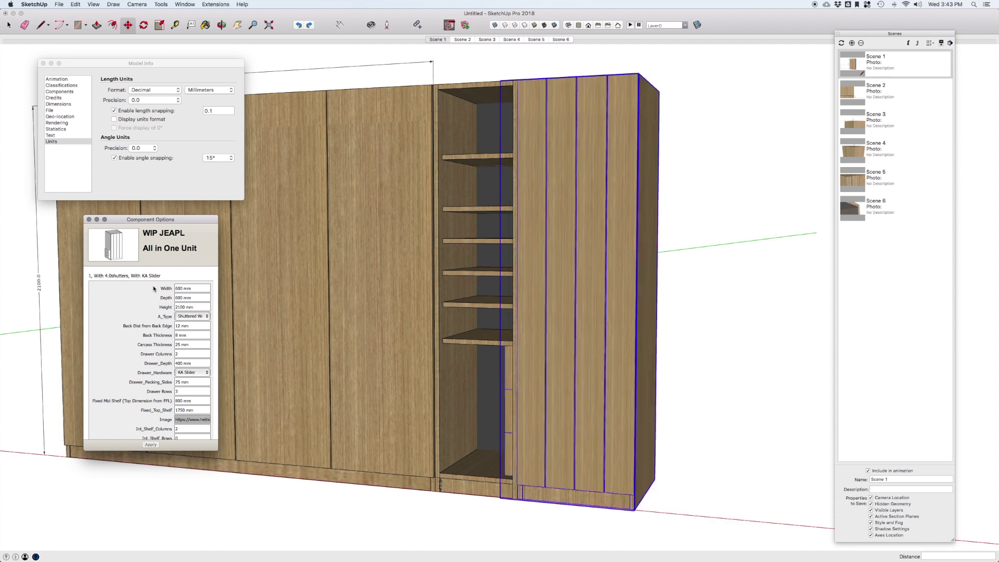
Cancel and undo the attempted move, then delete the extra shutter unit.
left_click(611, 378)
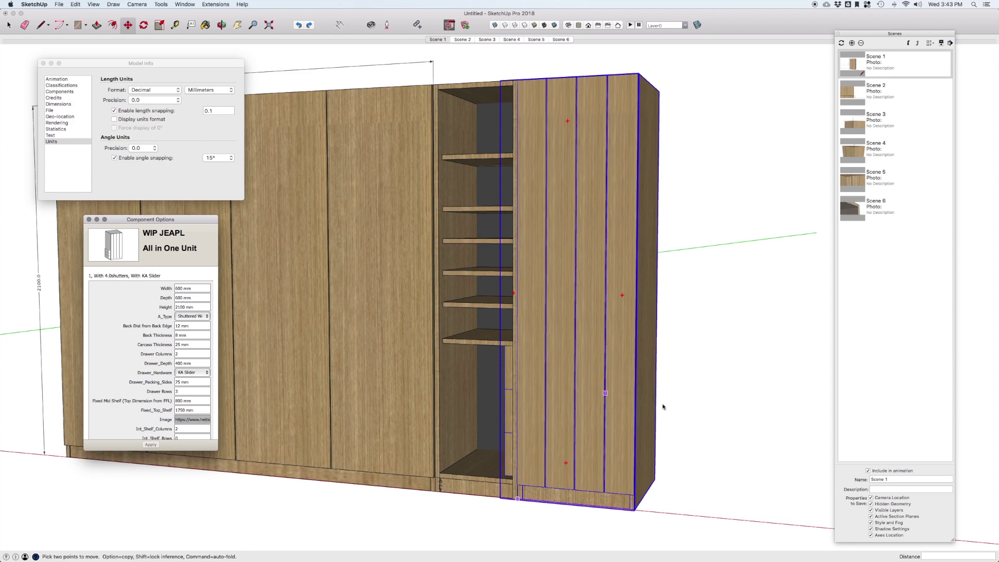
left_click(604, 403)
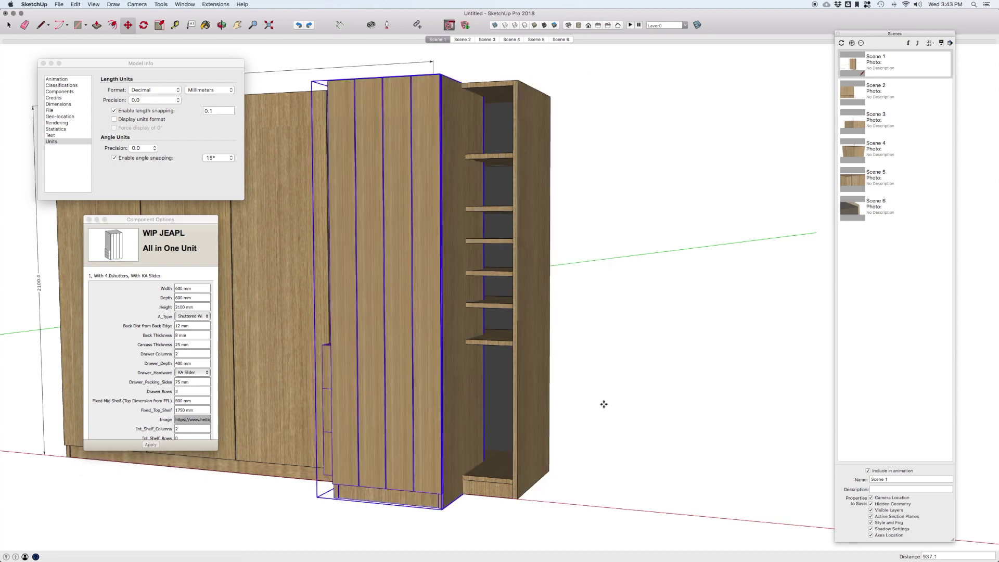
key("super+shift+a")
key("super+z")
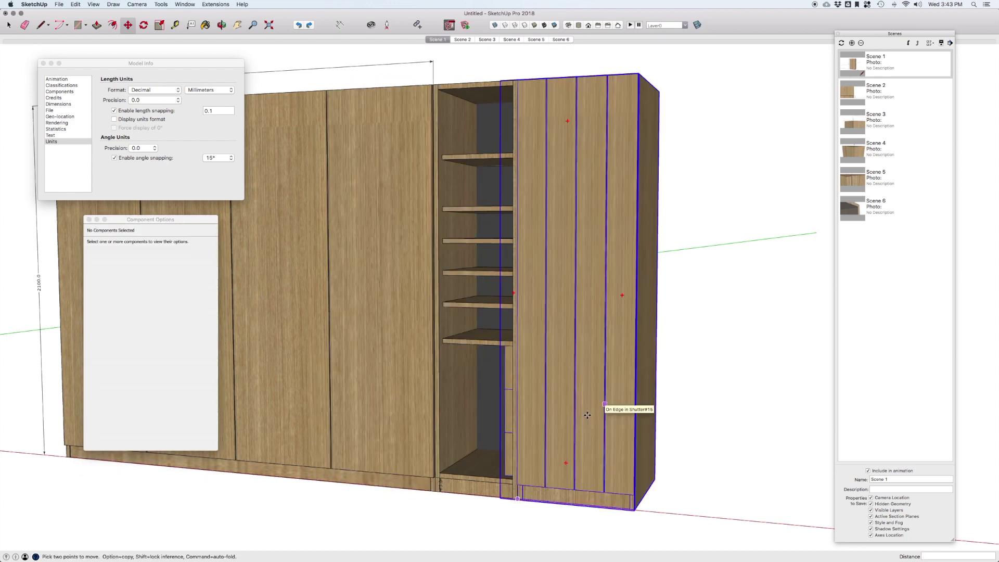
key("Delete")
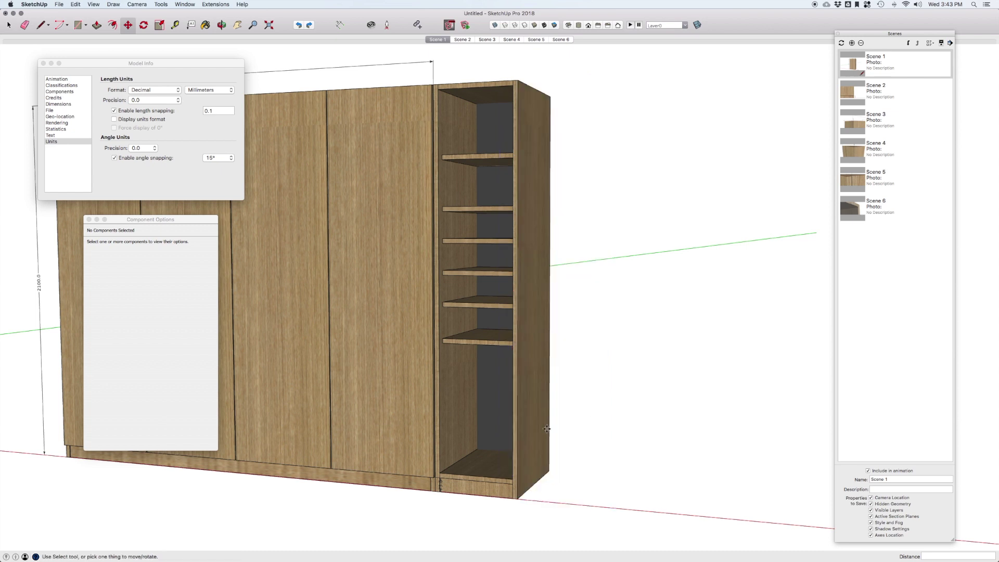
left_click(434, 491)
Copy the narrow shelf unit to its right and give the copy one shutter.
key("alt")
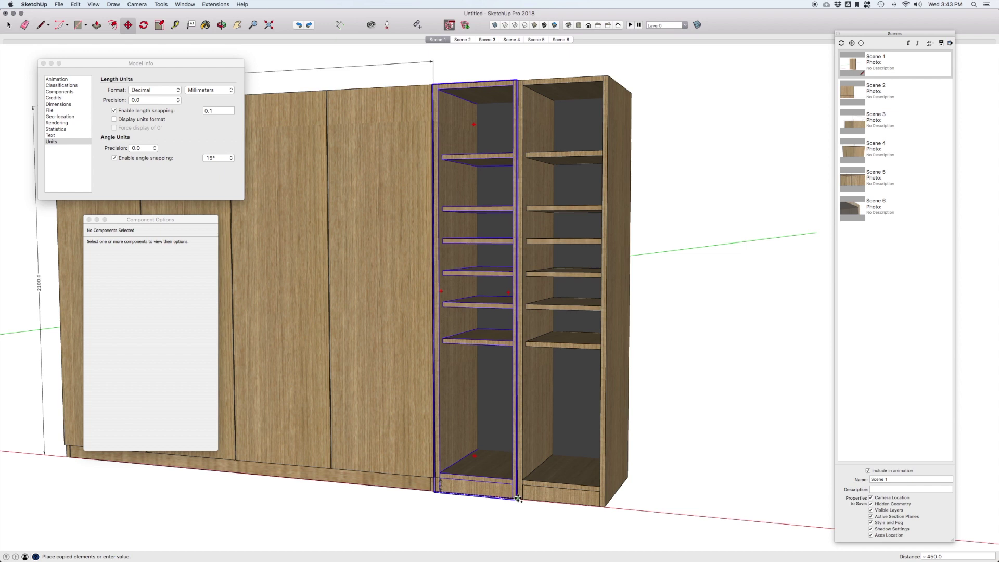
left_click(518, 500)
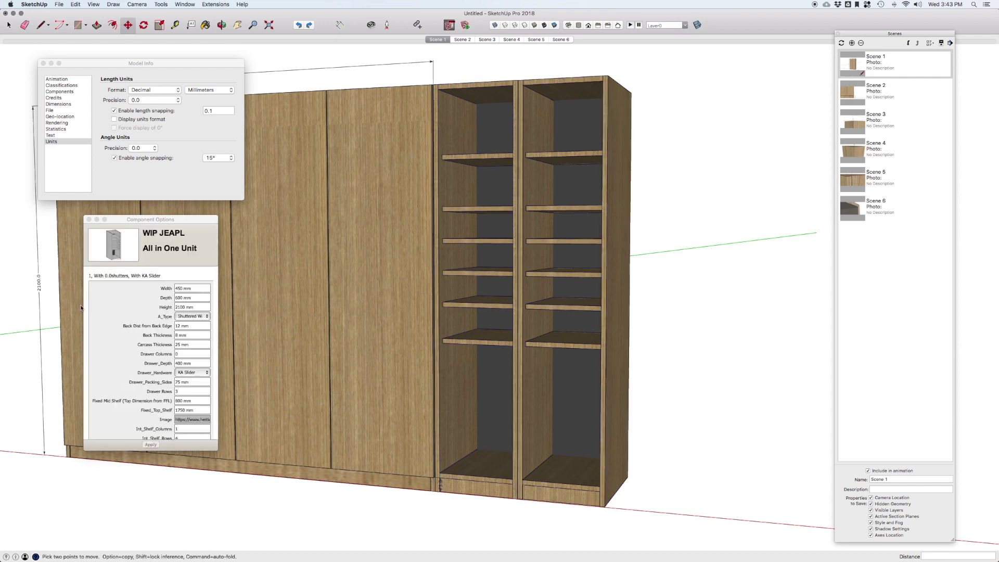
scroll(172, 391, "down", 5)
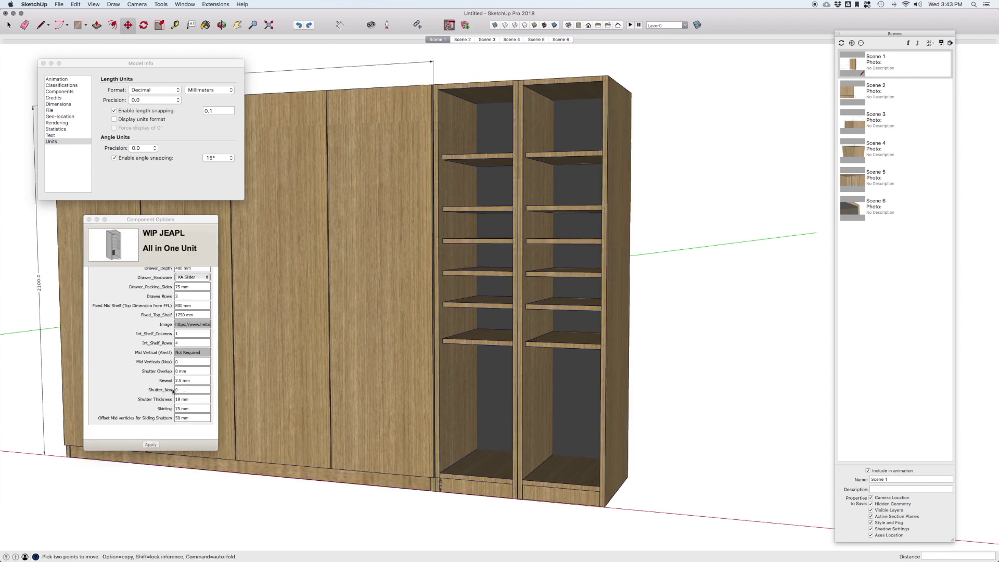
left_click(175, 390)
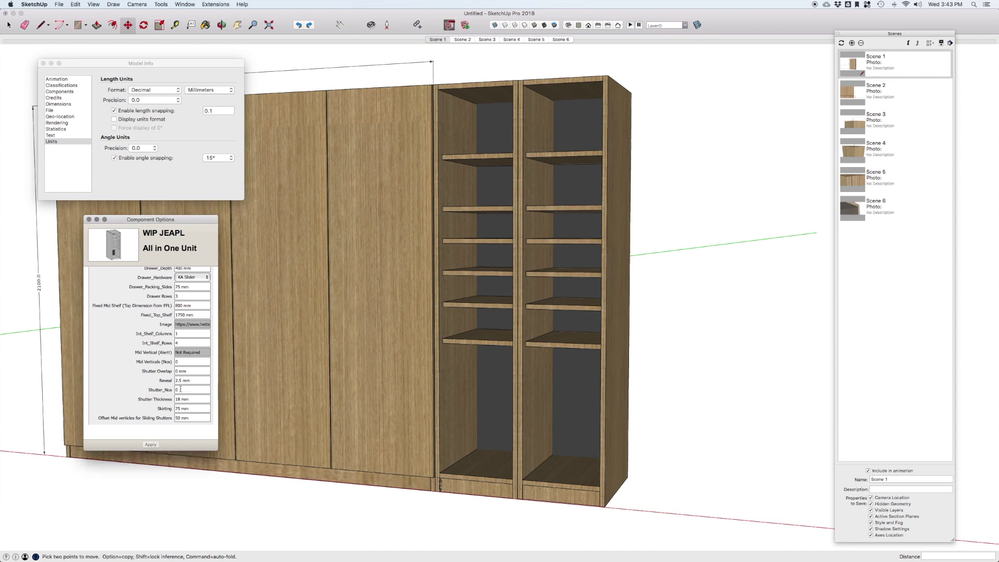
type("1")
key("Return")
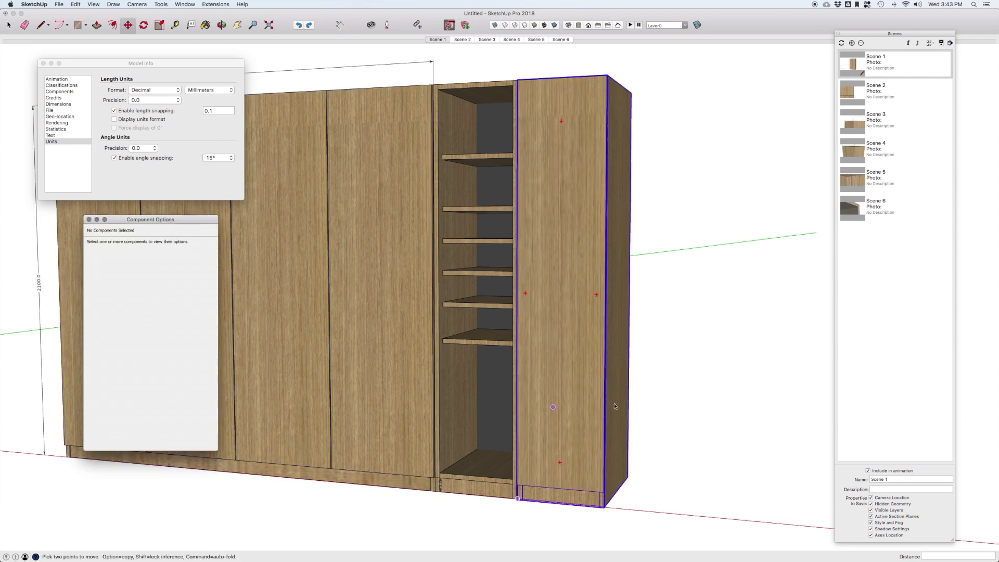
scroll(613, 405, "down", 3)
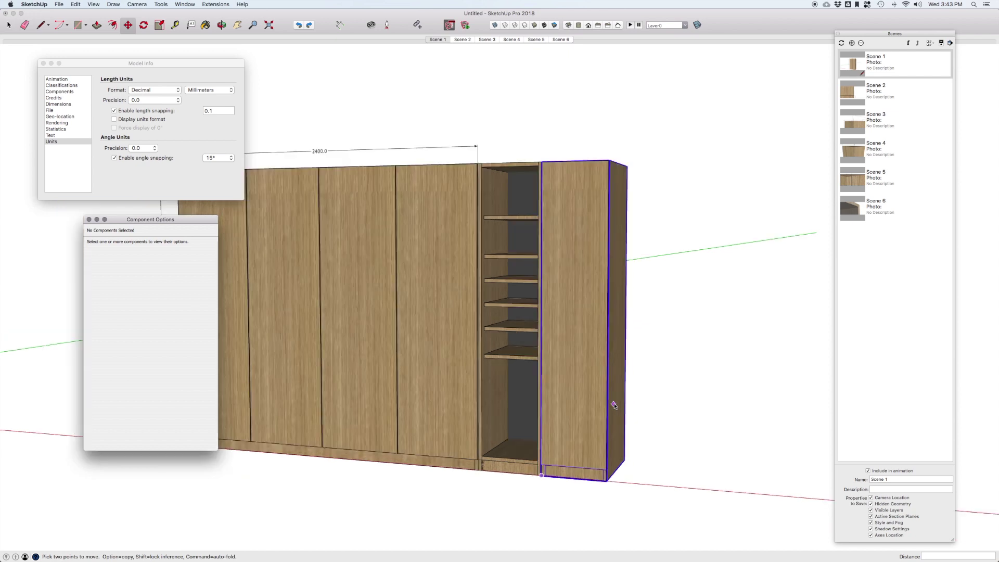
scroll(613, 406, "down", 2)
scroll(613, 405, "down", 2)
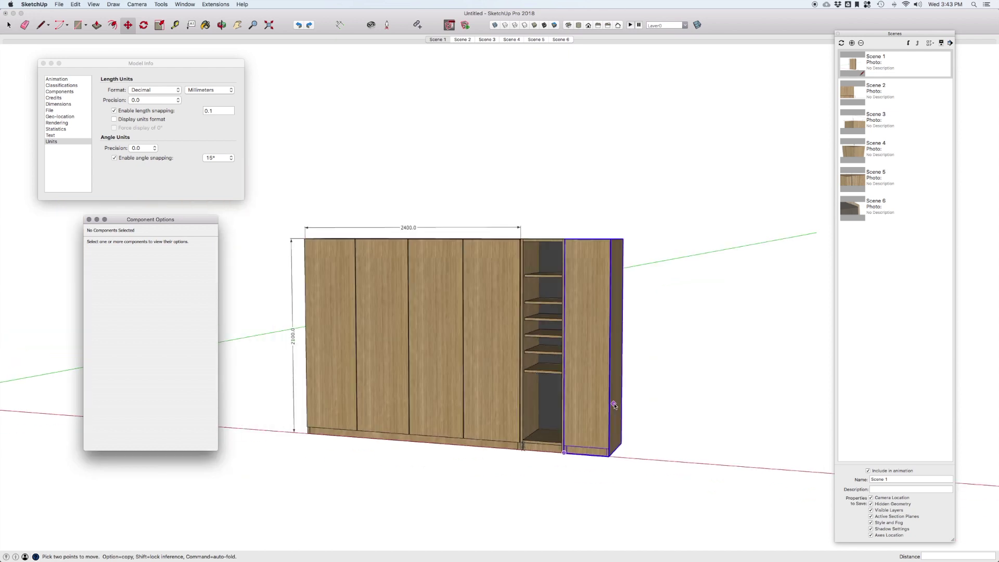
left_click(650, 429)
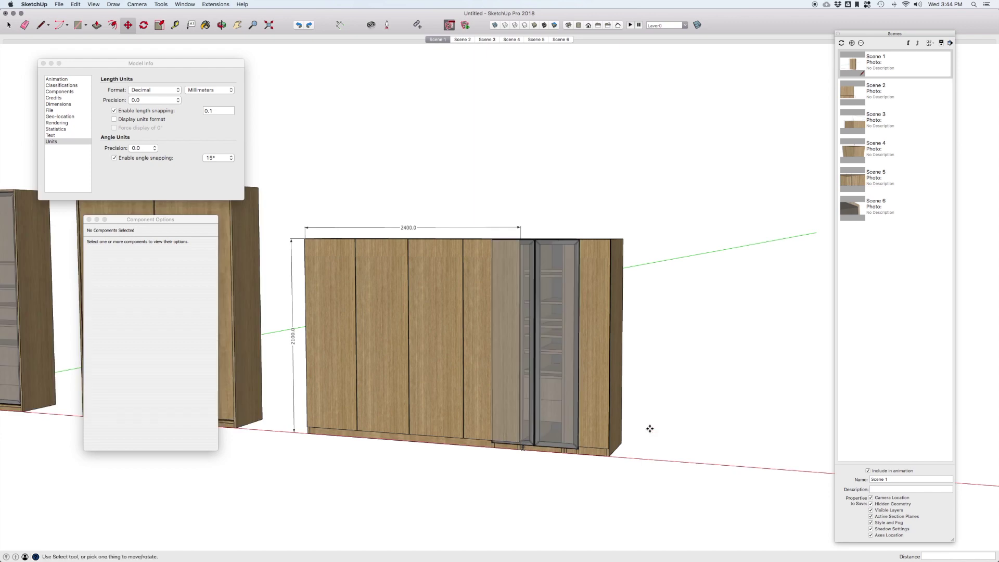
scroll(356, 383, "down", 2)
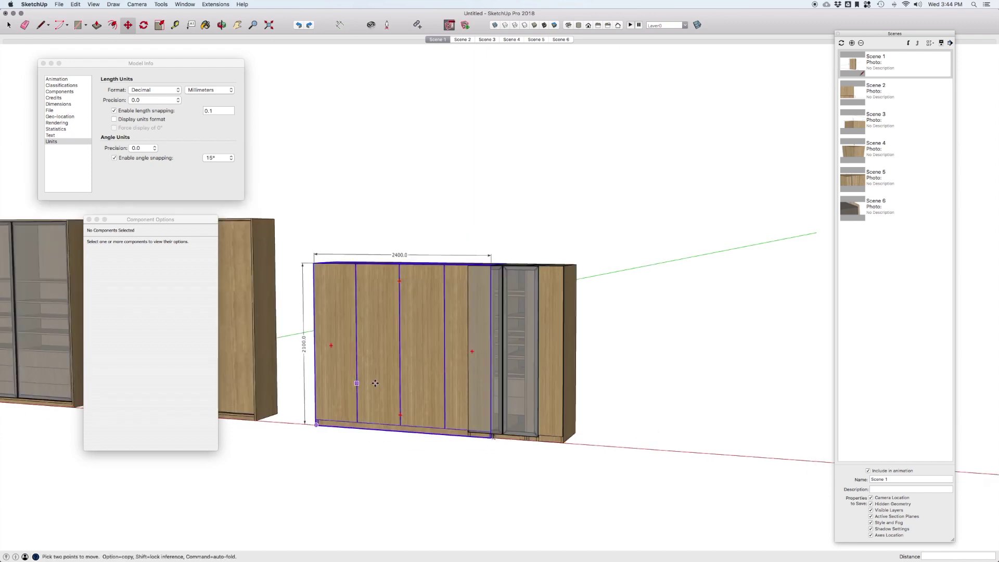
Move the glass-door unit 300 mm, then 1200 mm along the red axis.
key("space")
left_click(510, 383)
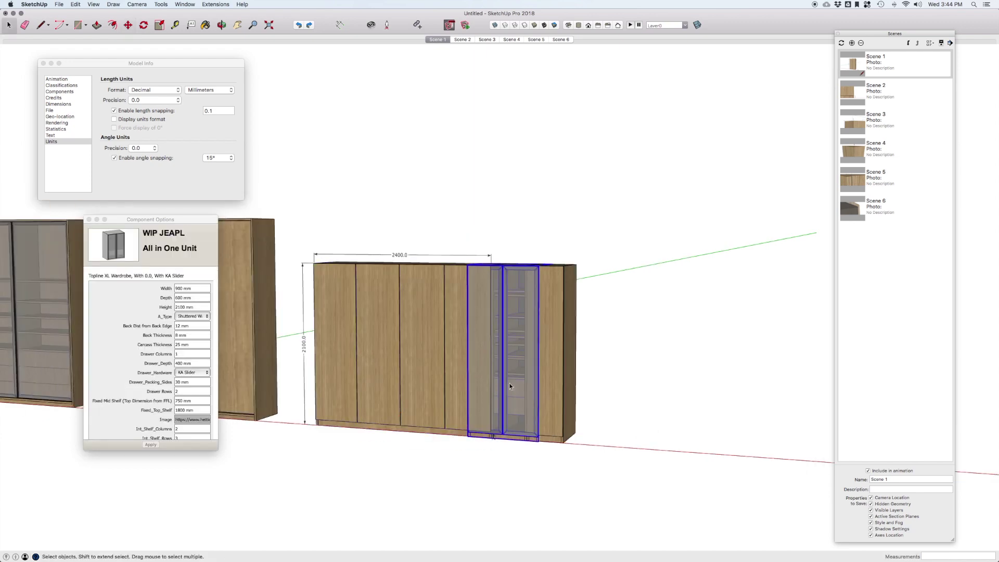
key("m")
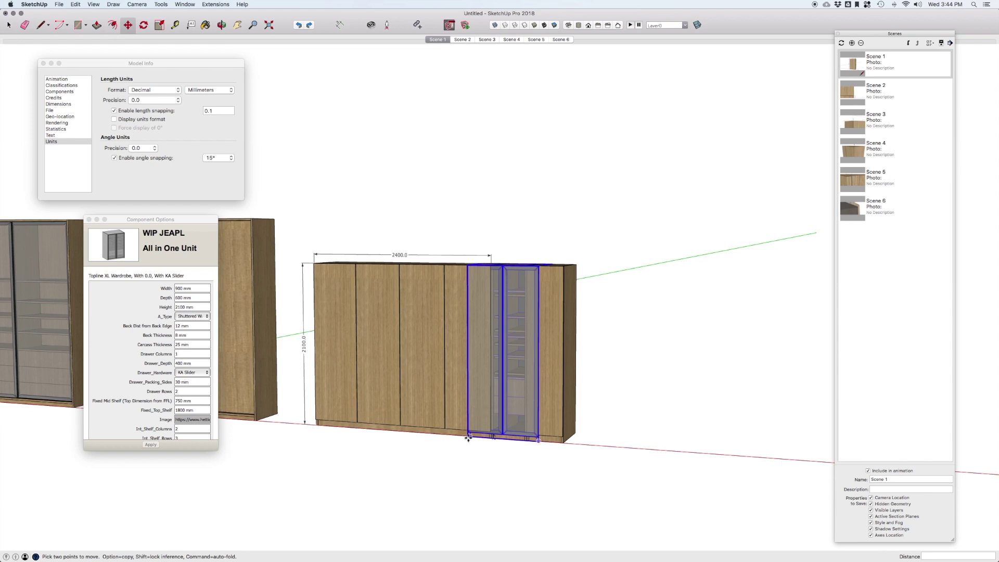
left_click(469, 437)
type("300")
key("Return")
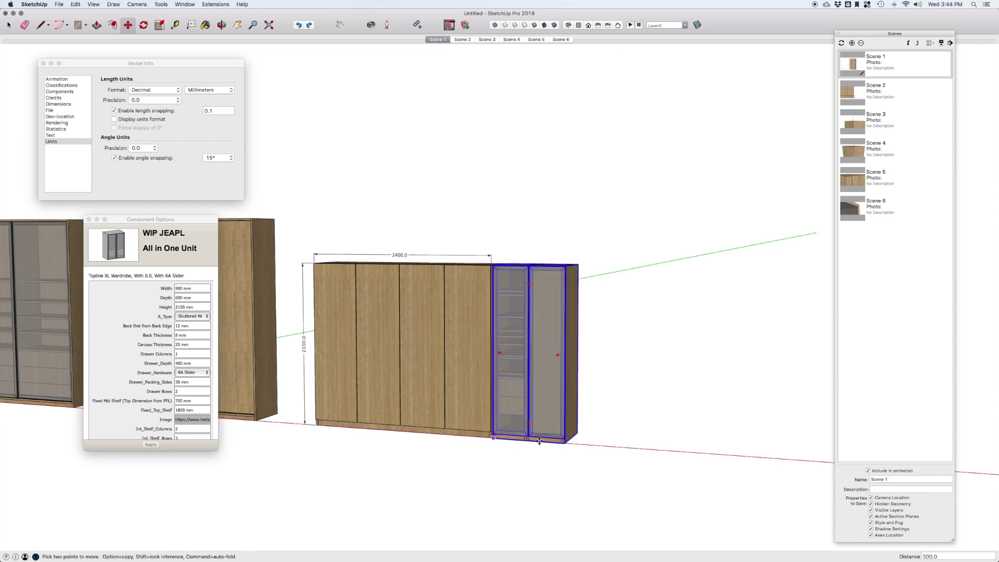
type("1200")
key("Return")
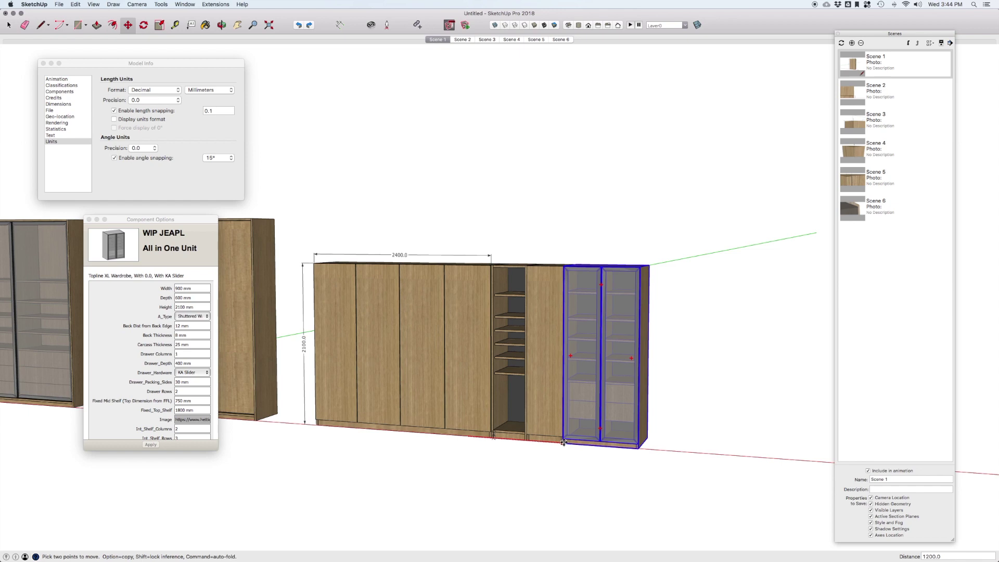
key("space")
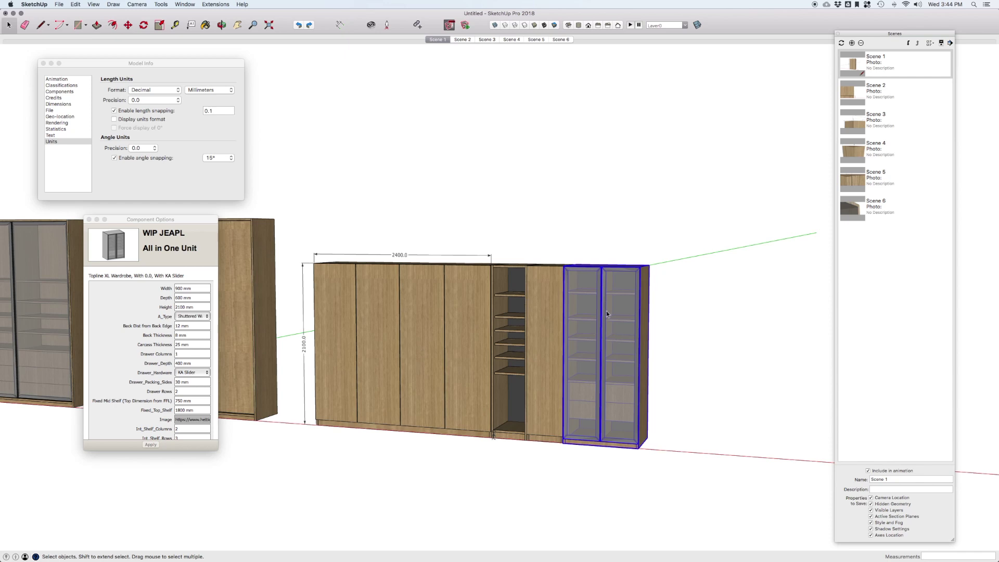
scroll(457, 333, "down", 2)
scroll(459, 332, "down", 2)
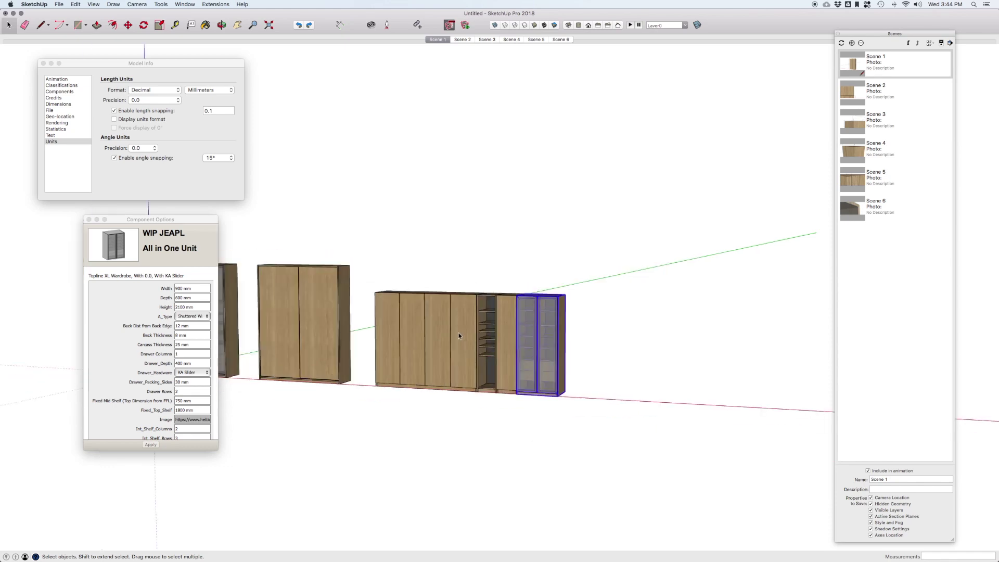
scroll(457, 333, "down", 2)
scroll(338, 346, "down", 1)
scroll(338, 345, "up", 1)
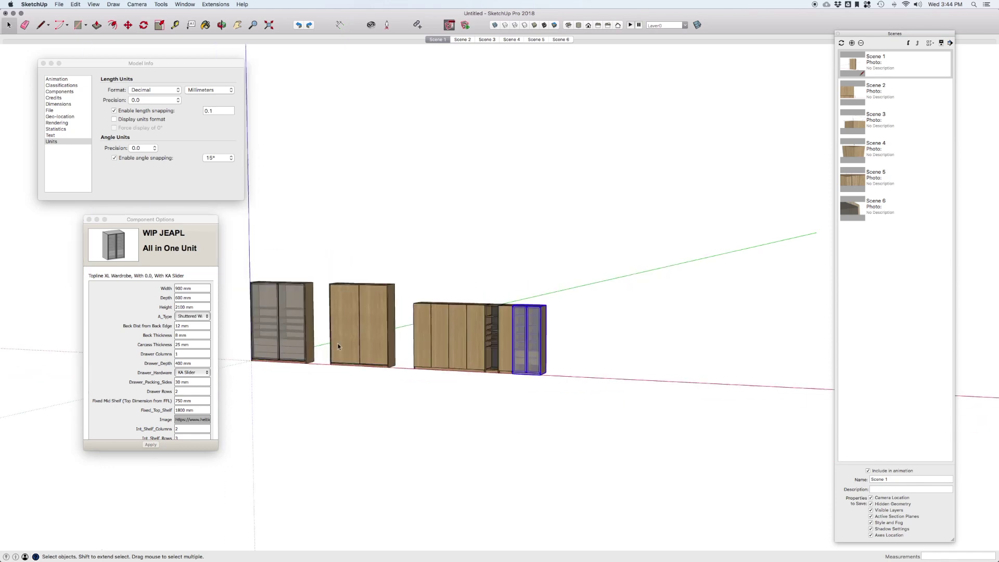
scroll(338, 346, "up", 2)
scroll(338, 346, "up", 2)
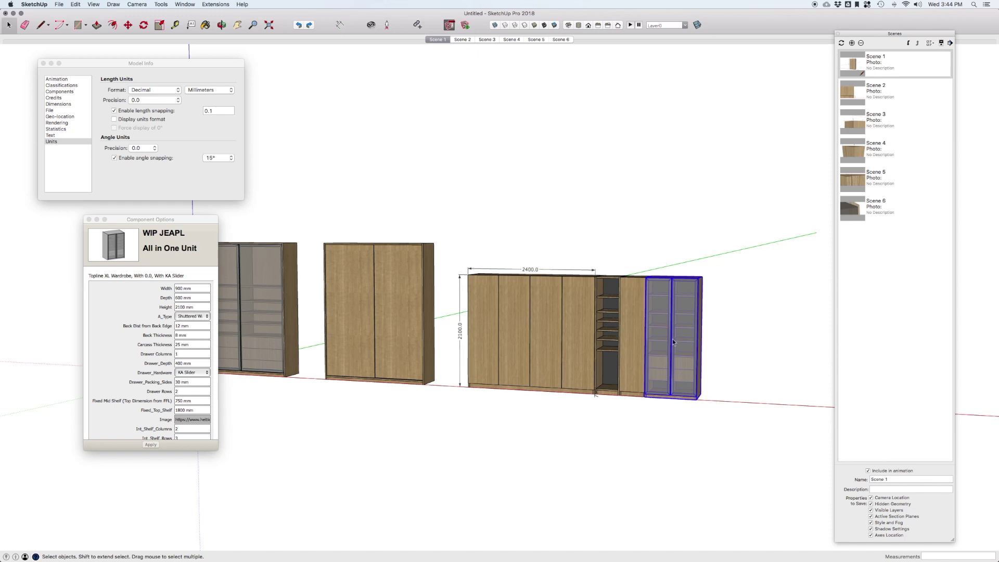
scroll(672, 342, "up", 1)
scroll(673, 342, "up", 2)
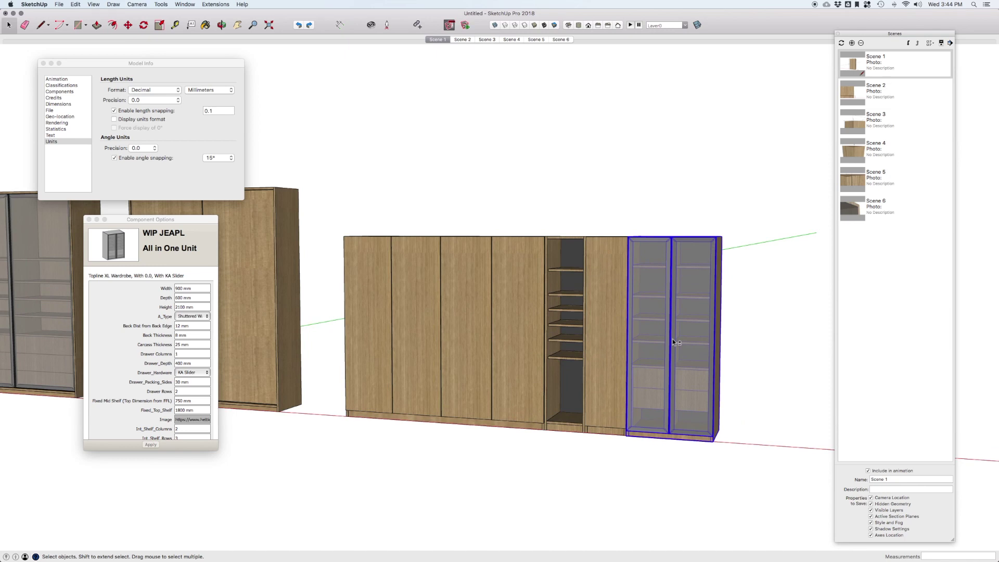
left_click(456, 345)
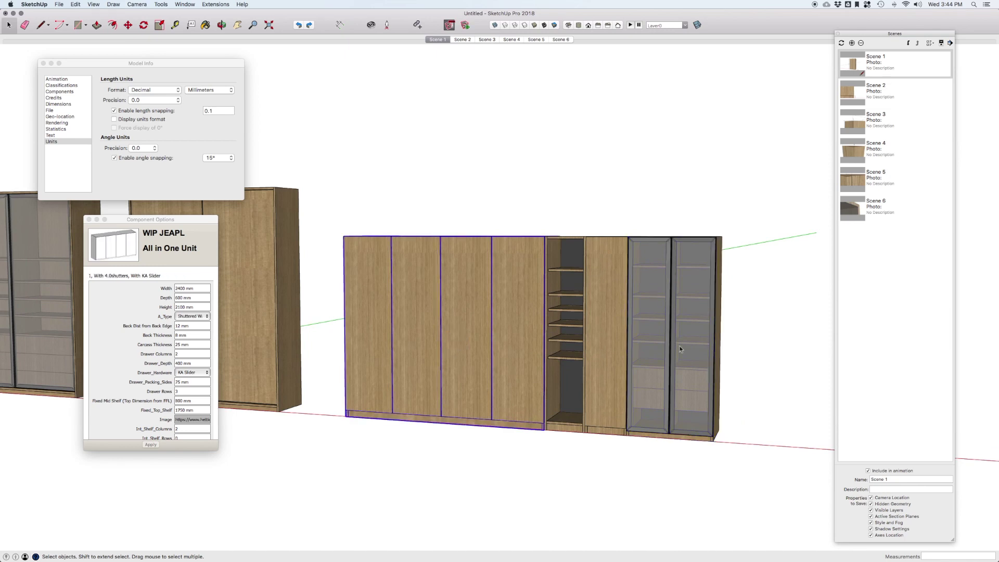
scroll(160, 364, "down", 2)
scroll(168, 375, "down", 2)
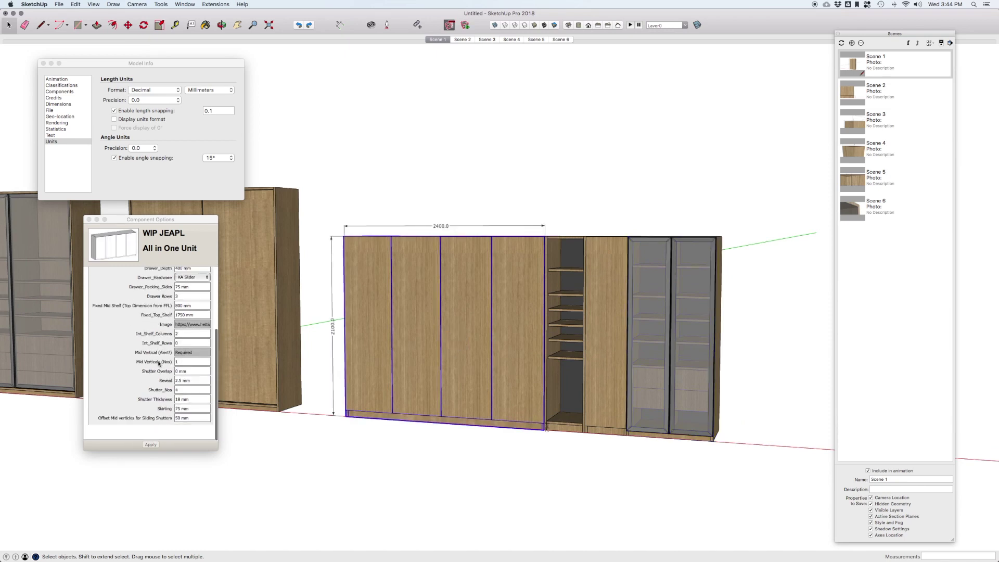
Set the 2400 wardrobe's Shutter_Nos to 0 and deselect it.
left_click(179, 388)
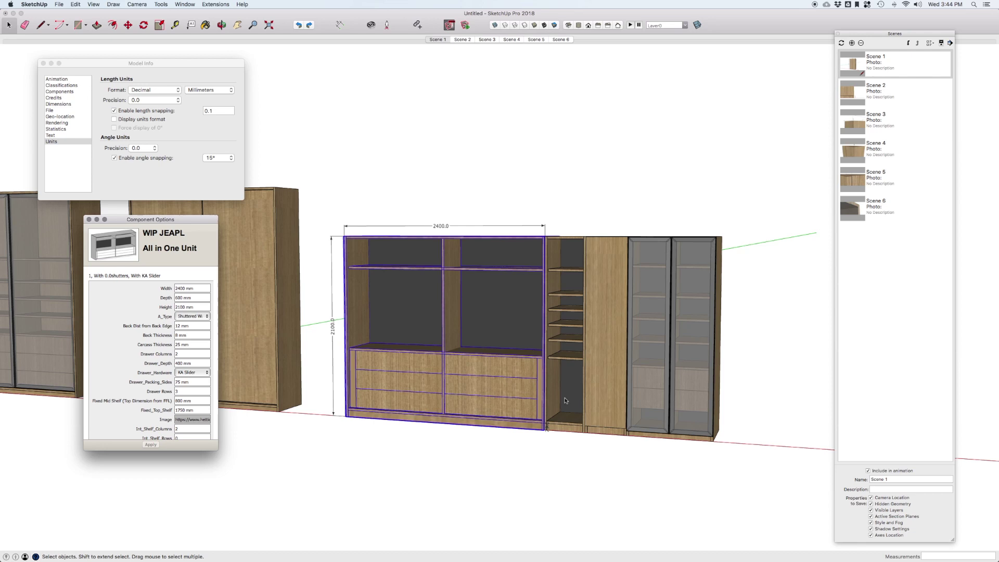
left_click(508, 463)
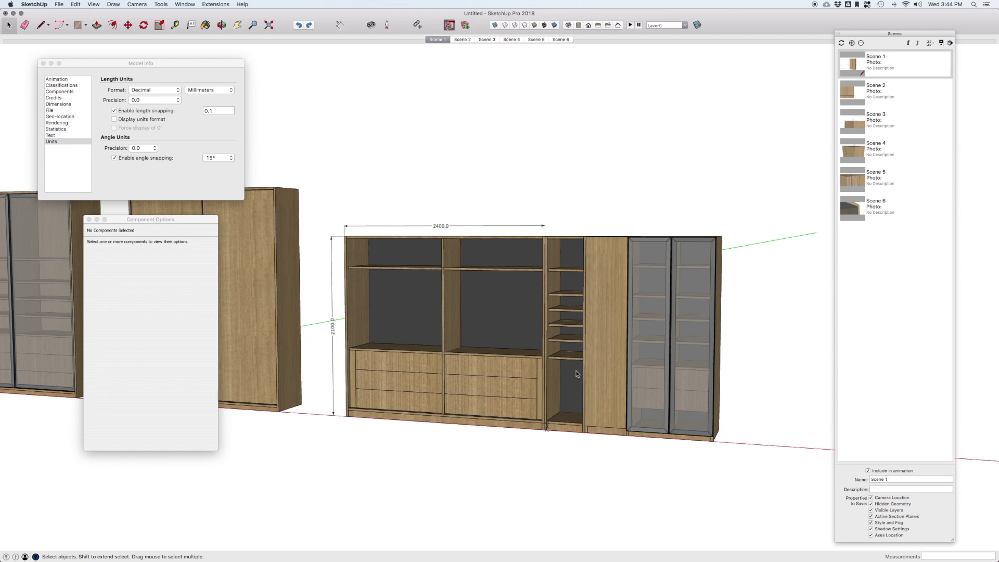
scroll(542, 245, "up", 2)
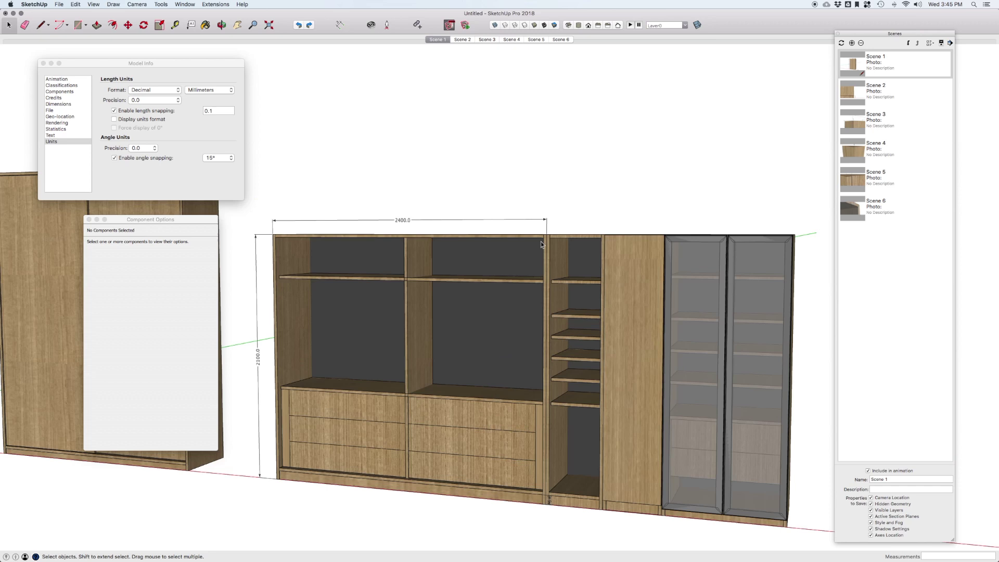
scroll(542, 244, "up", 2)
scroll(541, 245, "up", 2)
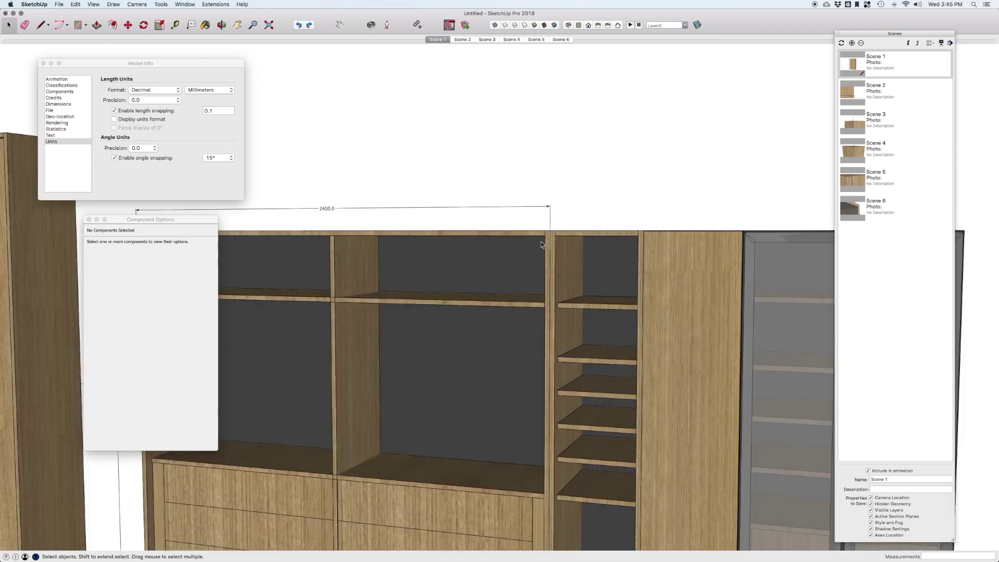
scroll(542, 244, "up", 1)
scroll(541, 242, "down", 4)
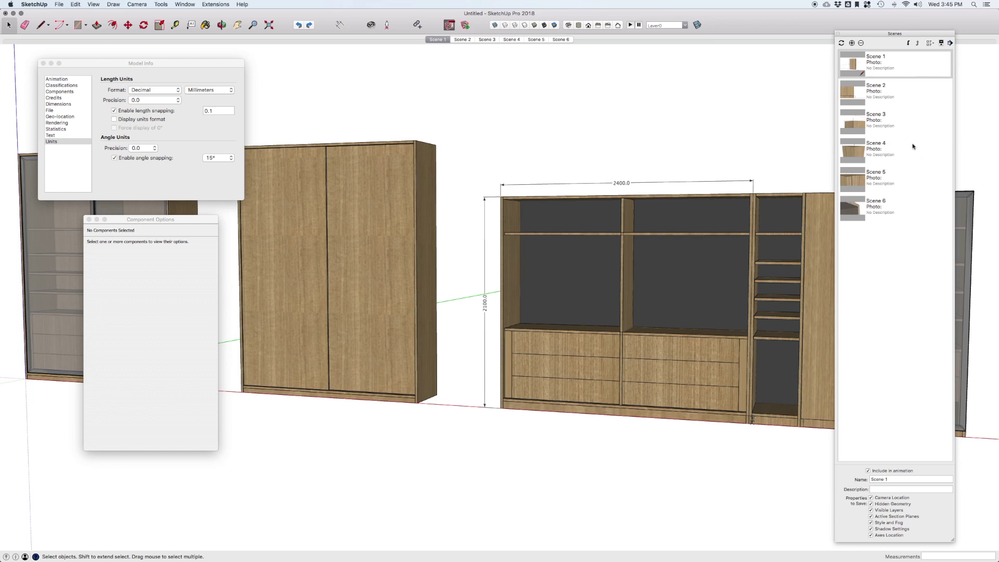
Close the Scenes tray to show the whole wardrobe row.
left_click(838, 35)
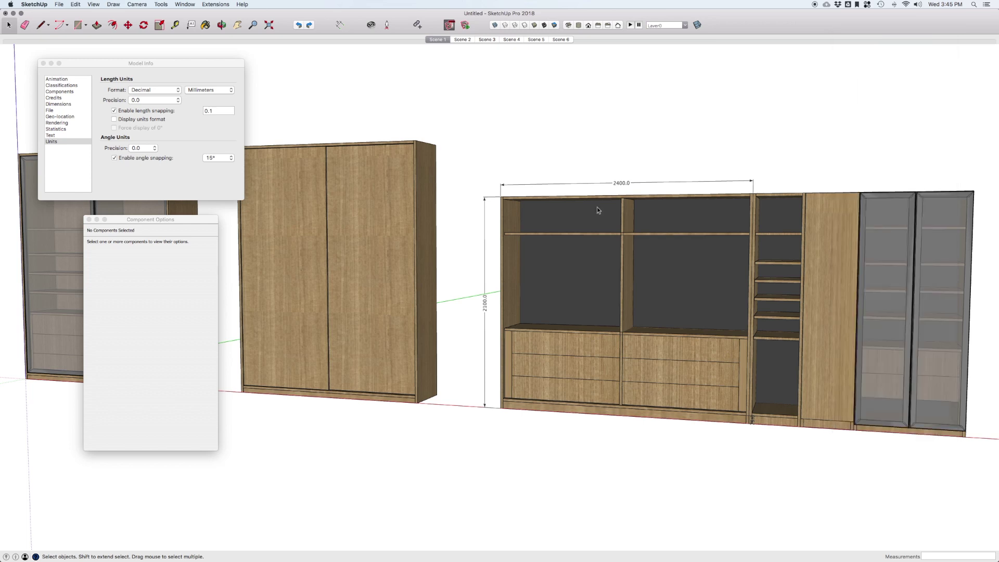